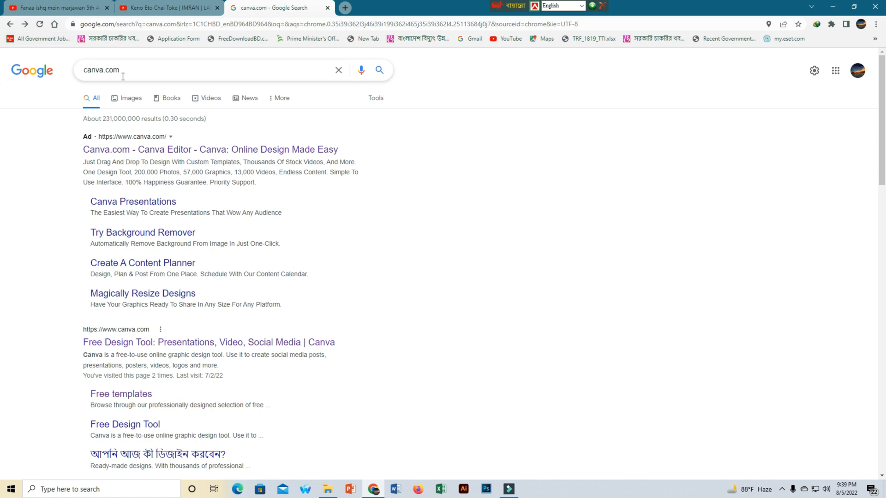
Open Canva from the search results and start a new YouTube Thumbnail design
{"action": "left_click", "coordinate": [153, 345]}
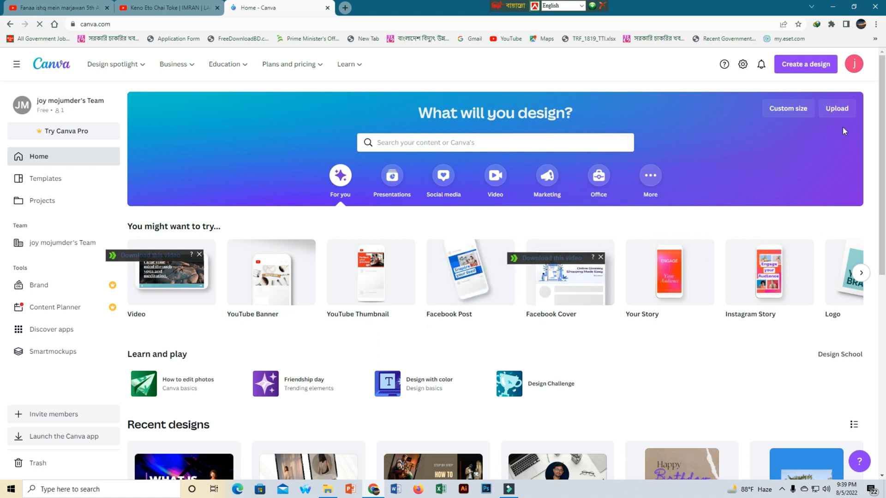
{"action": "left_click", "coordinate": [805, 64]}
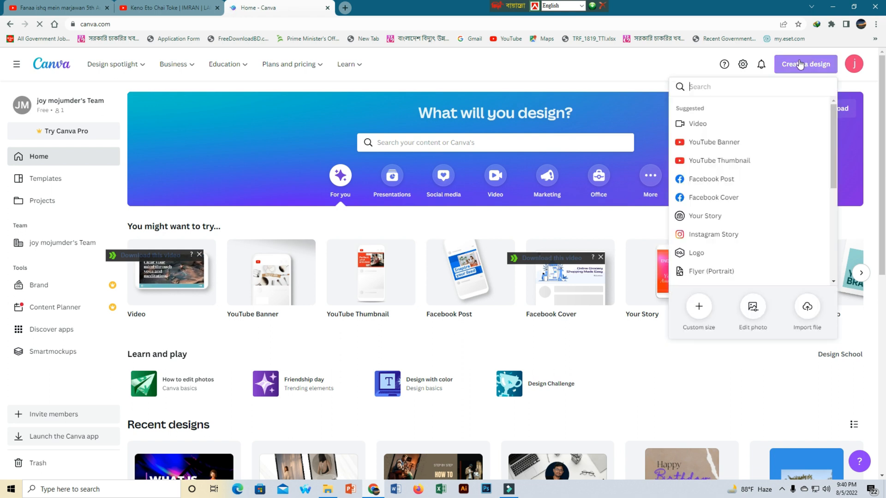
{"action": "left_click", "coordinate": [738, 162]}
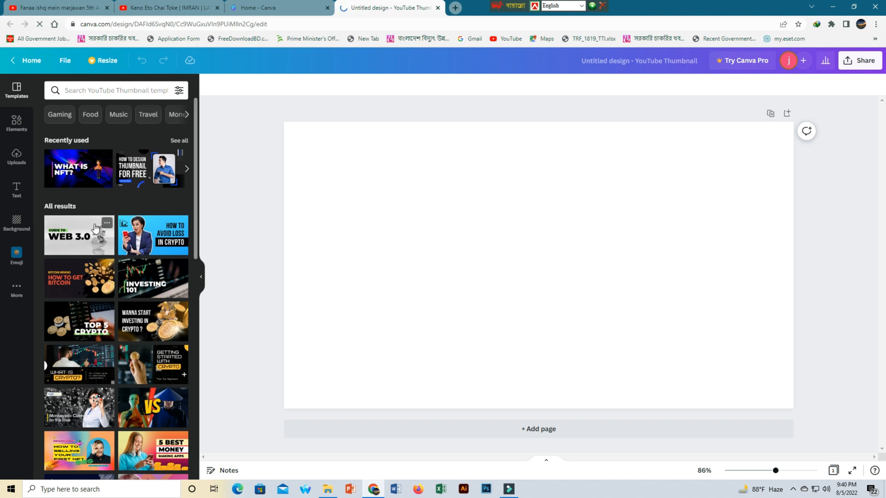
Browse through the YouTube thumbnail templates
{"action": "scroll", "coordinate": [97, 229], "scroll_direction": "down", "scroll_amount": 5}
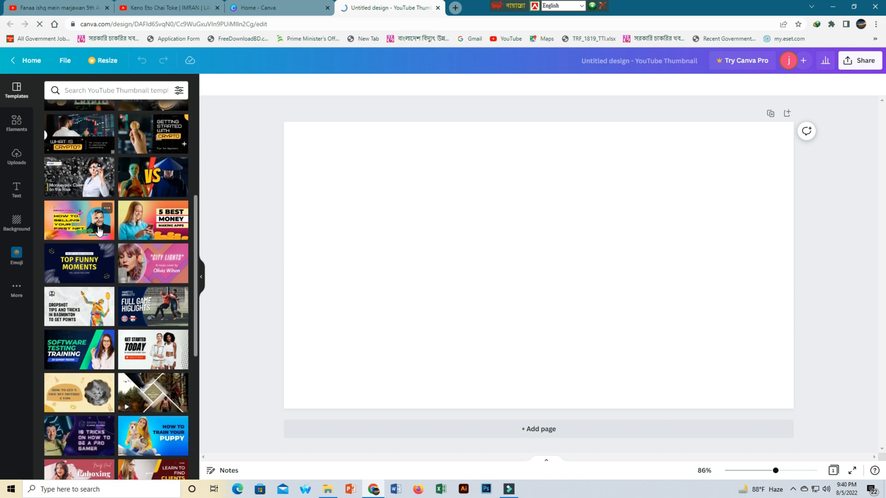
{"action": "scroll", "coordinate": [99, 231], "scroll_direction": "down", "scroll_amount": 1}
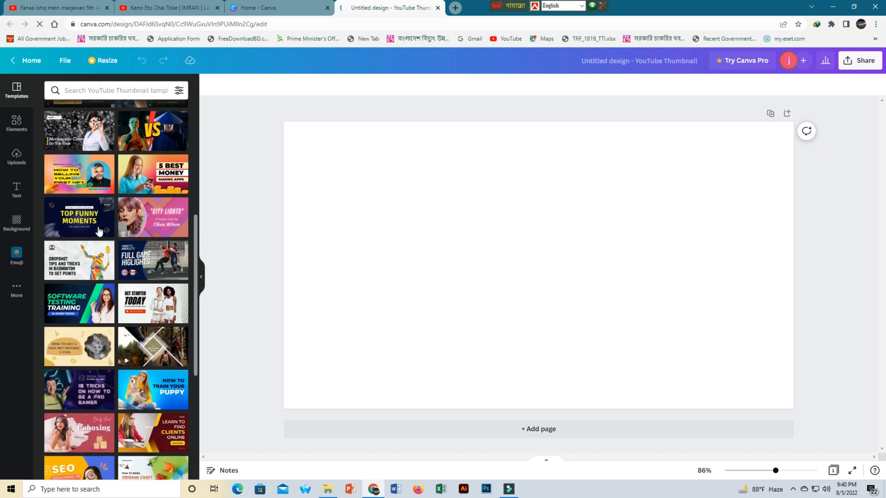
{"action": "scroll", "coordinate": [99, 231], "scroll_direction": "down", "scroll_amount": 1}
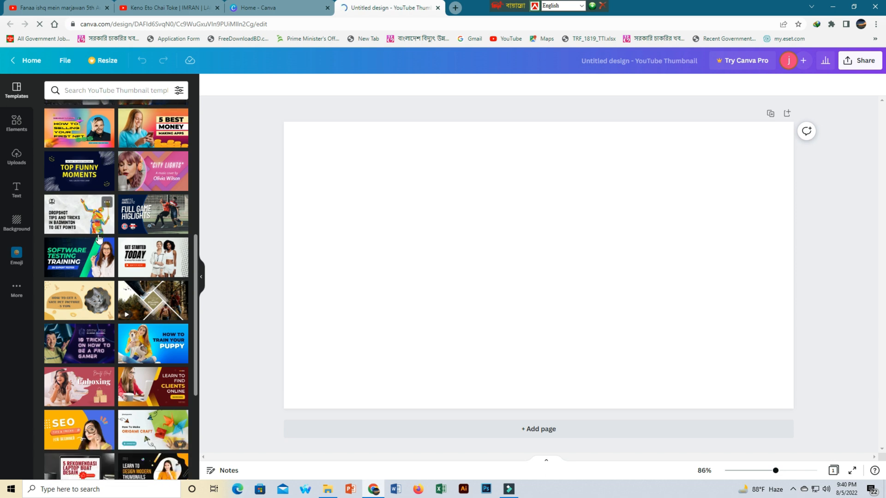
{"action": "scroll", "coordinate": [99, 238], "scroll_direction": "down", "scroll_amount": 2}
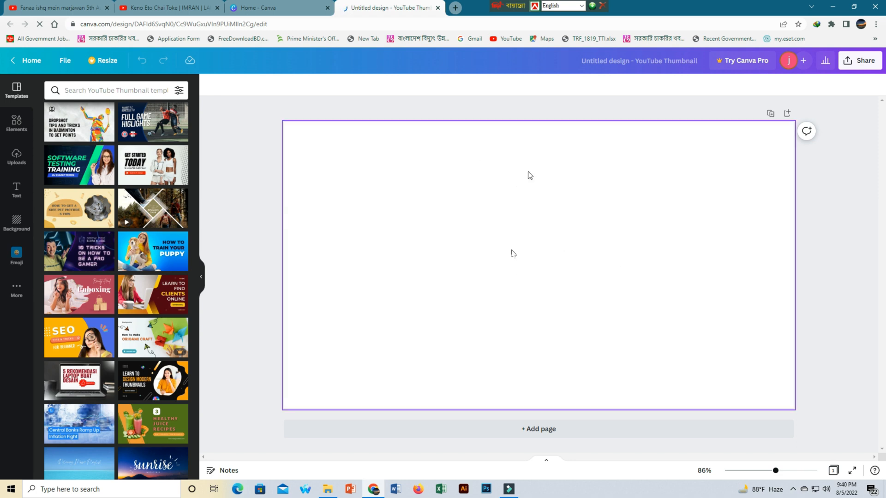
{"action": "scroll", "coordinate": [92, 335], "scroll_direction": "down", "scroll_amount": 3}
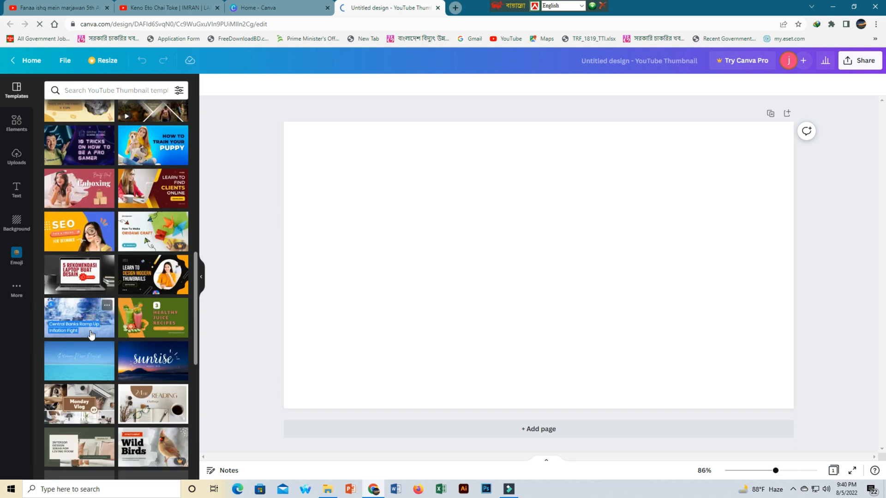
{"action": "scroll", "coordinate": [91, 336], "scroll_direction": "down", "scroll_amount": 3}
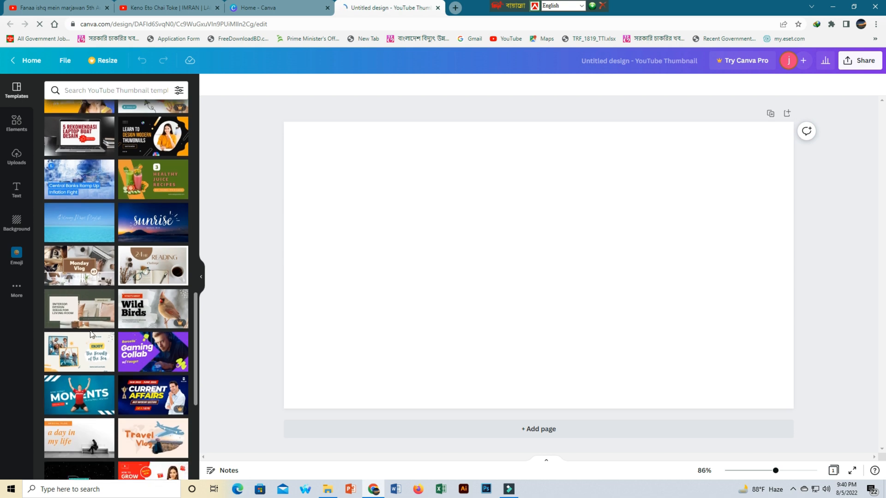
{"action": "scroll", "coordinate": [141, 301], "scroll_direction": "down", "scroll_amount": 1}
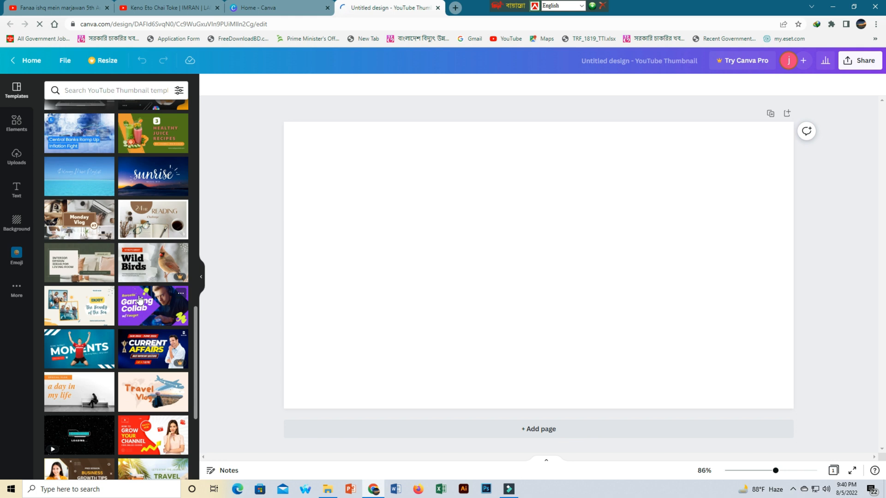
{"action": "scroll", "coordinate": [140, 301], "scroll_direction": "down", "scroll_amount": 4}
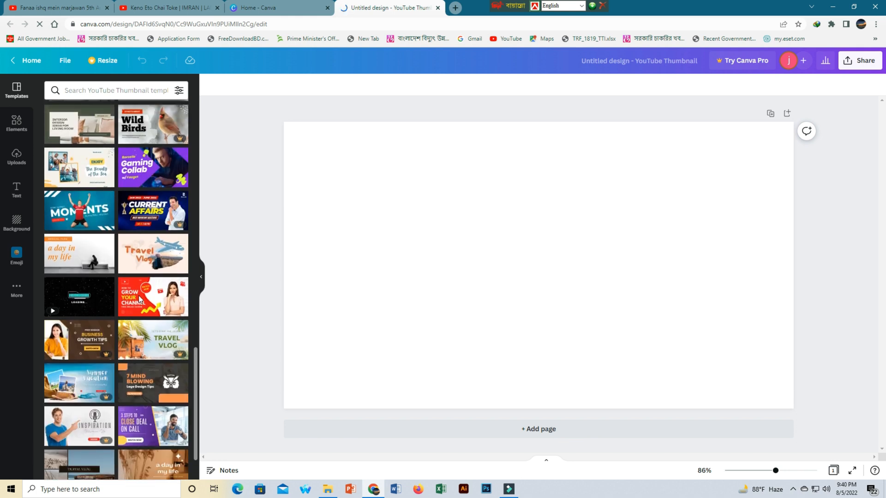
{"action": "scroll", "coordinate": [140, 300], "scroll_direction": "down", "scroll_amount": 5}
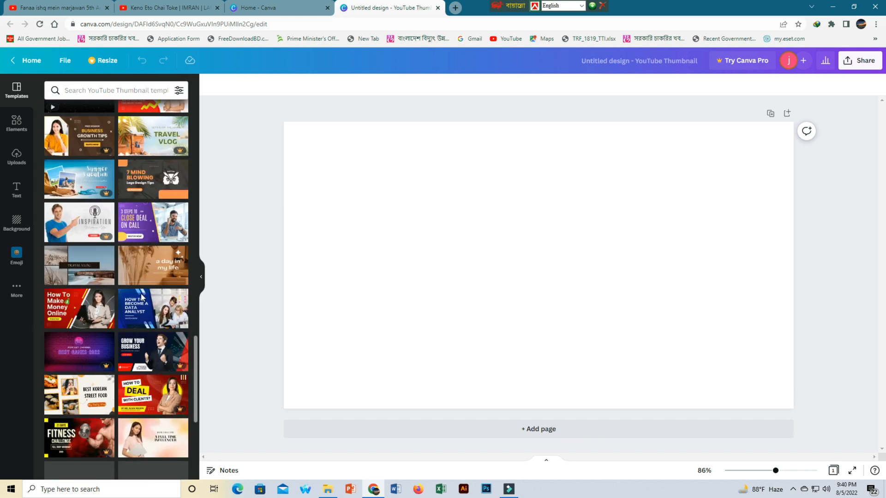
{"action": "scroll", "coordinate": [141, 297], "scroll_direction": "up", "scroll_amount": 2}
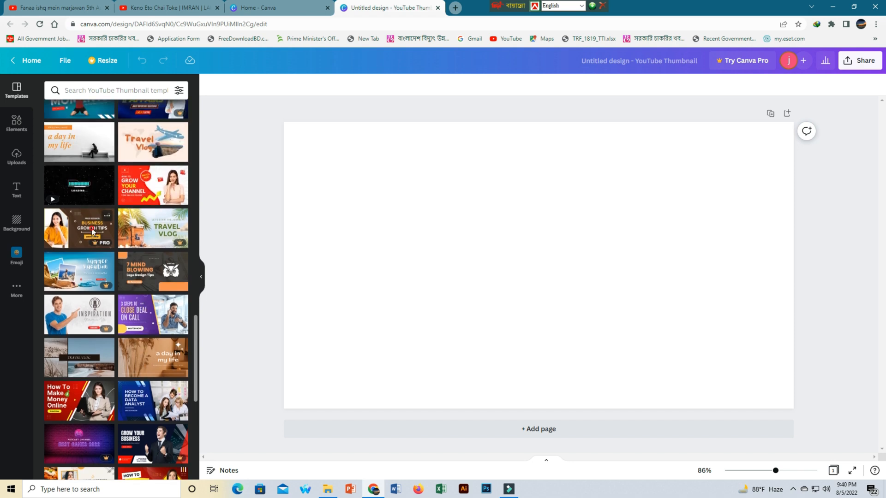
Try to apply the premium Business Growth Tips template, then dismiss the upgrade offer
{"action": "left_click", "coordinate": [93, 231]}
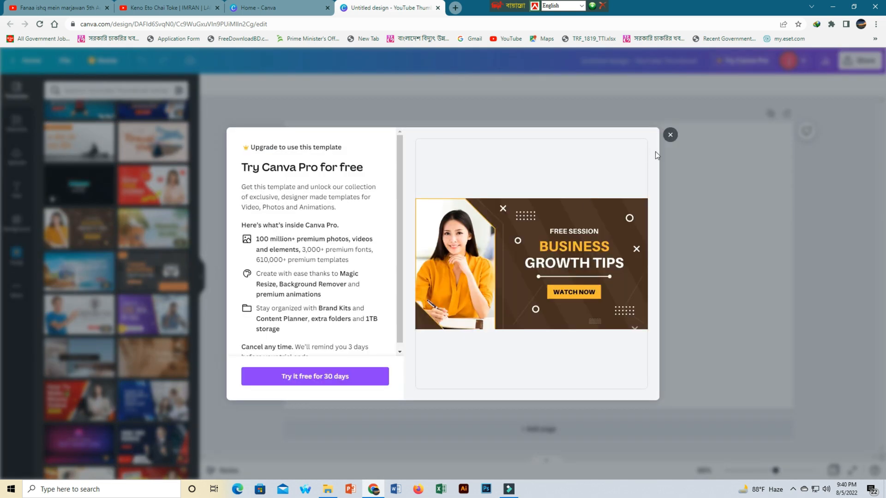
{"action": "left_click", "coordinate": [670, 137]}
Apply the orange 5 Skills to Learn Online template to the page
{"action": "scroll", "coordinate": [111, 311], "scroll_direction": "down", "scroll_amount": 2}
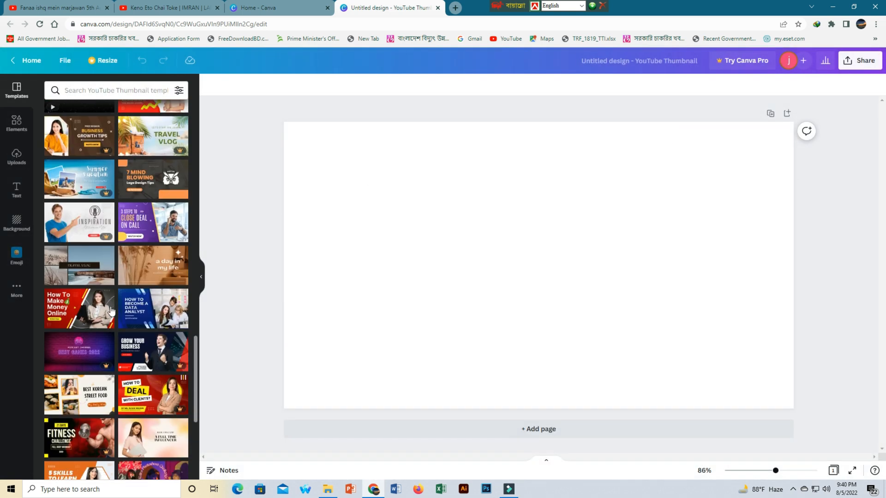
{"action": "scroll", "coordinate": [111, 311], "scroll_direction": "down", "scroll_amount": 2}
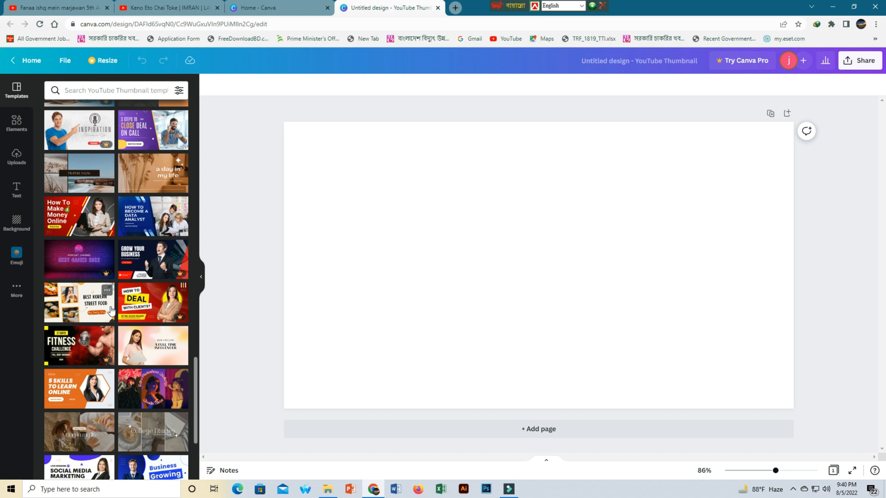
{"action": "scroll", "coordinate": [110, 310], "scroll_direction": "down", "scroll_amount": 1}
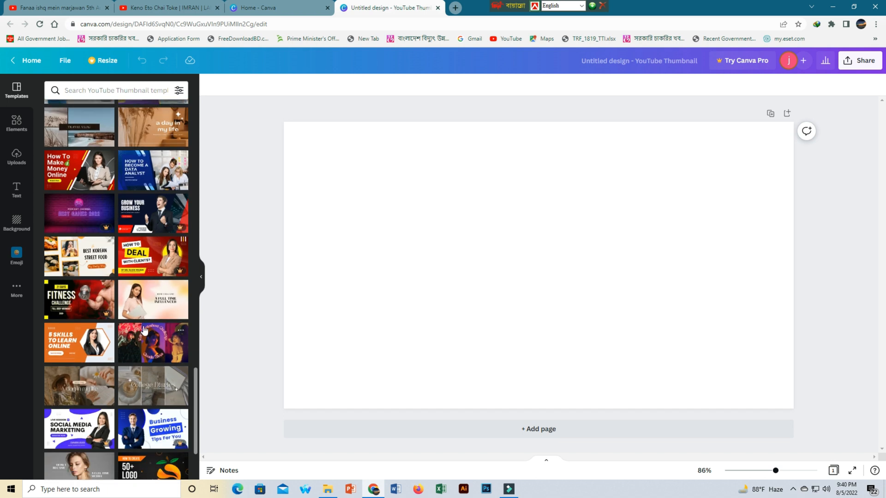
{"action": "scroll", "coordinate": [144, 330], "scroll_direction": "down", "scroll_amount": 2}
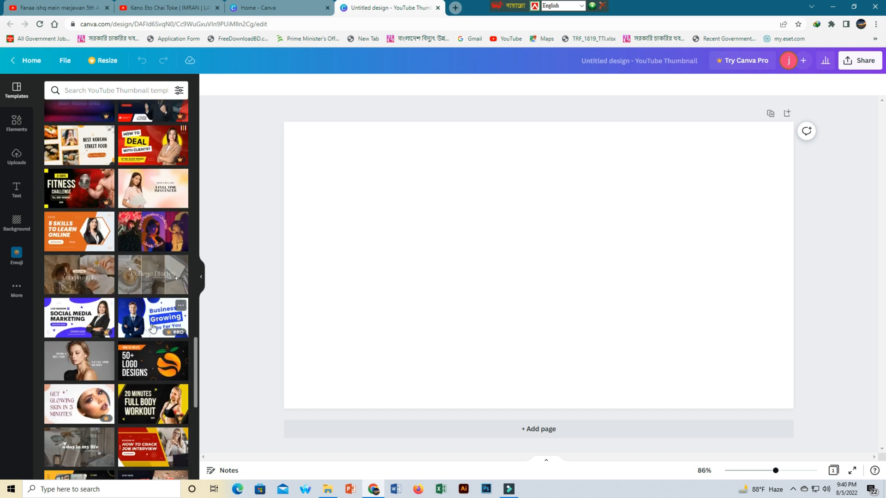
{"action": "scroll", "coordinate": [152, 328], "scroll_direction": "down", "scroll_amount": 2}
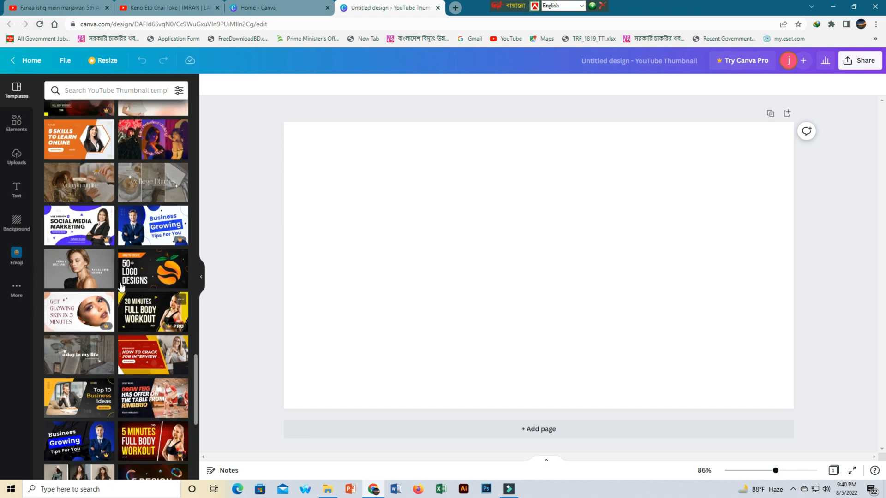
{"action": "left_click", "coordinate": [86, 134]}
{"action": "left_click", "coordinate": [443, 276]}
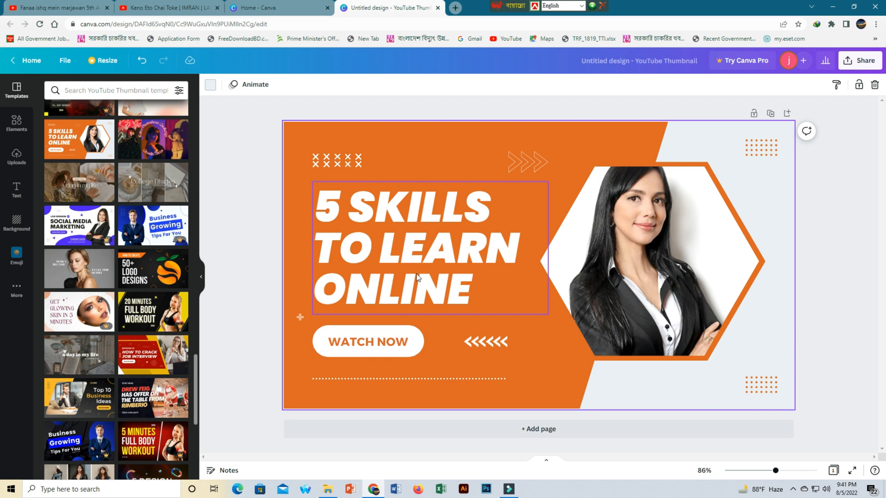
Replace the headline text with JM UNIQUE TECH
{"action": "left_click", "coordinate": [418, 250]}
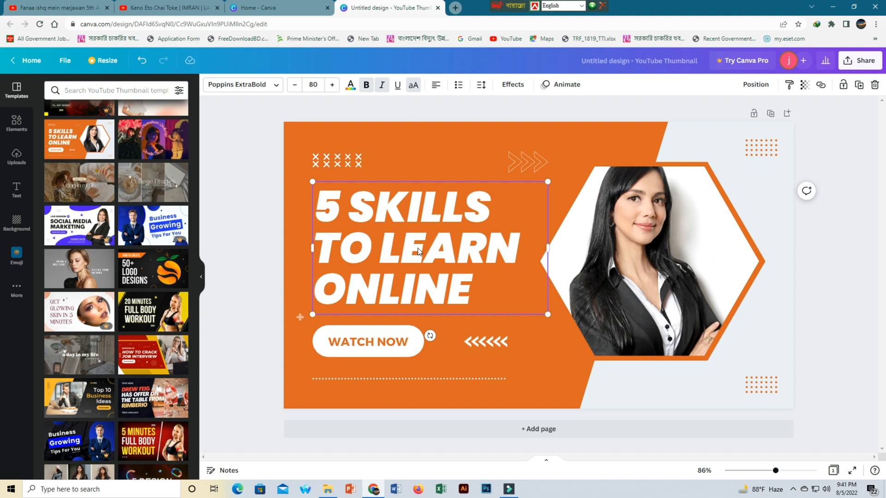
{"action": "double_click", "coordinate": [478, 289]}
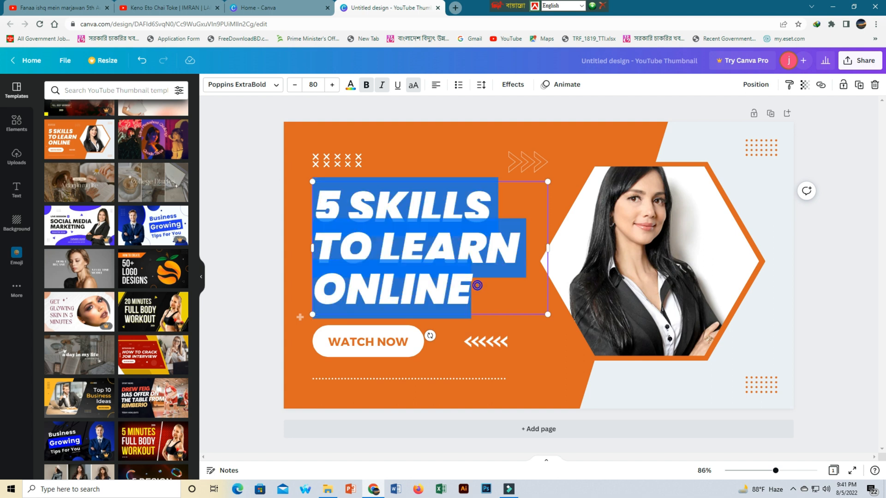
{"action": "key", "text": "BackSpace"}
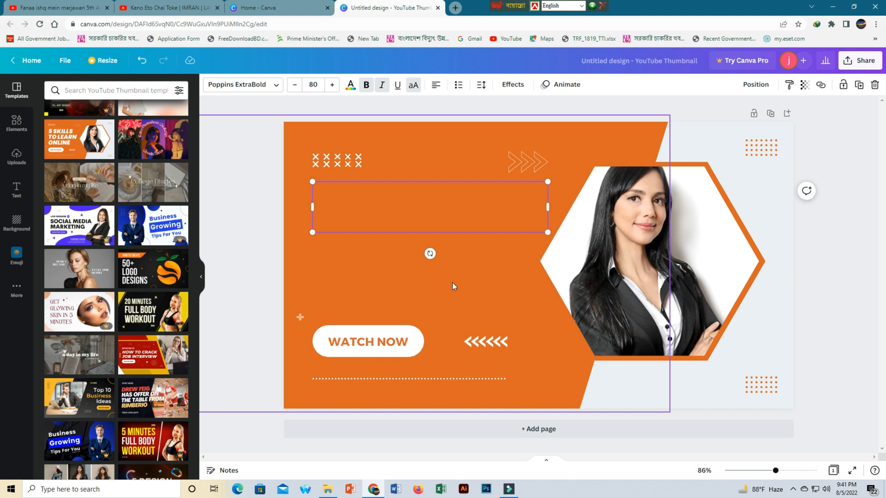
{"action": "type", "text": "J"}
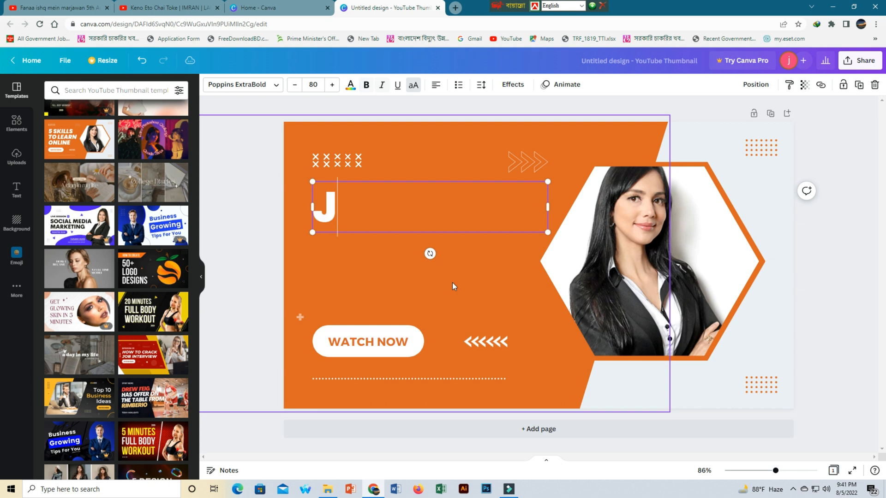
{"action": "type", "text": "M UN"}
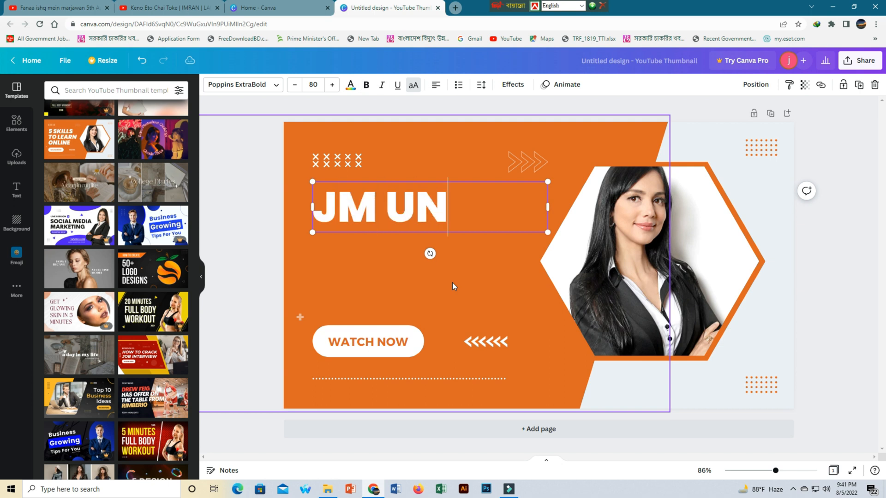
{"action": "type", "text": "IQUE"}
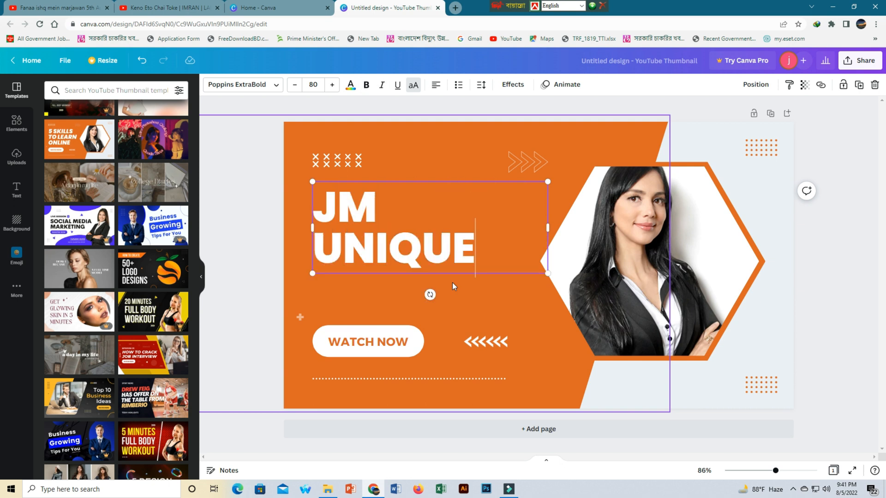
{"action": "type", "text": " TECH"}
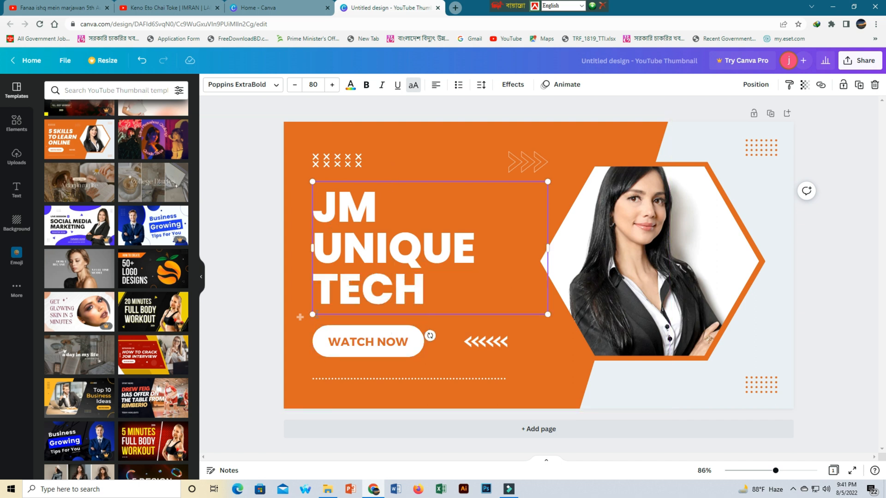
Resize and widen the headline box so JM UNIQUE TECH fits on one line at about 50 size
{"action": "left_click_drag", "start_coordinate": [312, 314], "coordinate": [362, 287]}
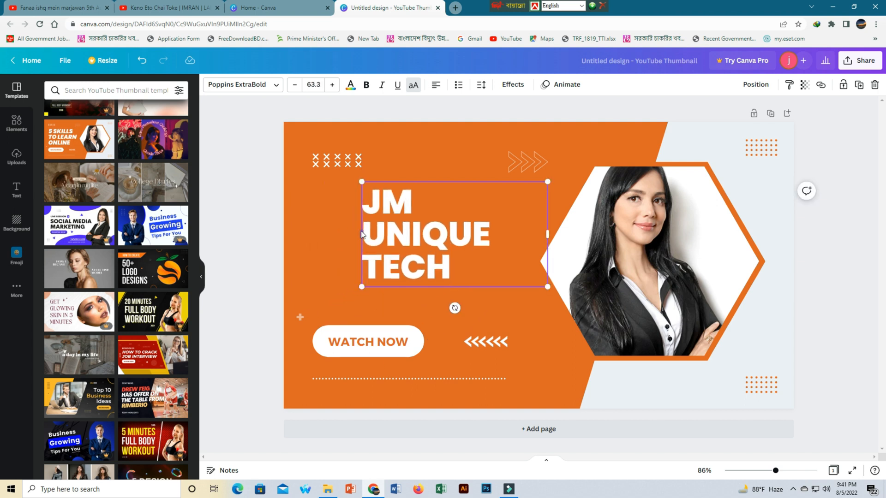
{"action": "left_click_drag", "start_coordinate": [362, 235], "coordinate": [292, 225]}
{"action": "left_click_drag", "start_coordinate": [293, 182], "coordinate": [312, 232]}
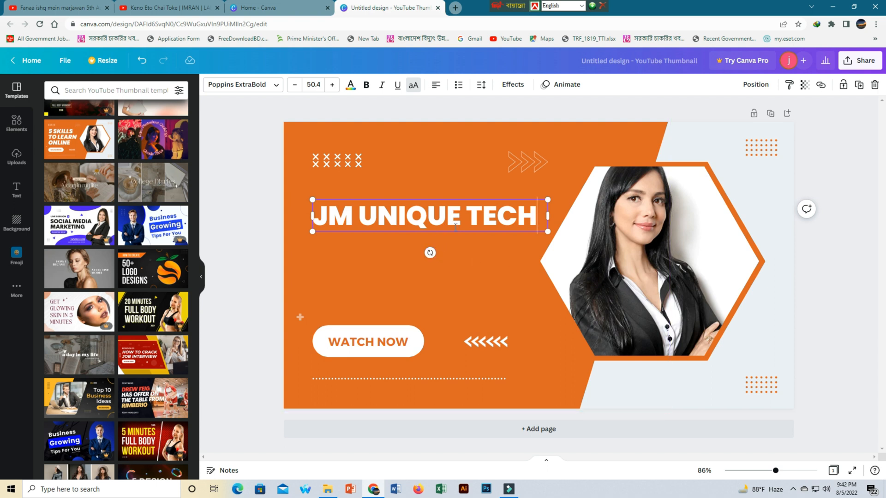
Return to the Canva home page and start another YouTube Thumbnail design
{"action": "left_click", "coordinate": [835, 471]}
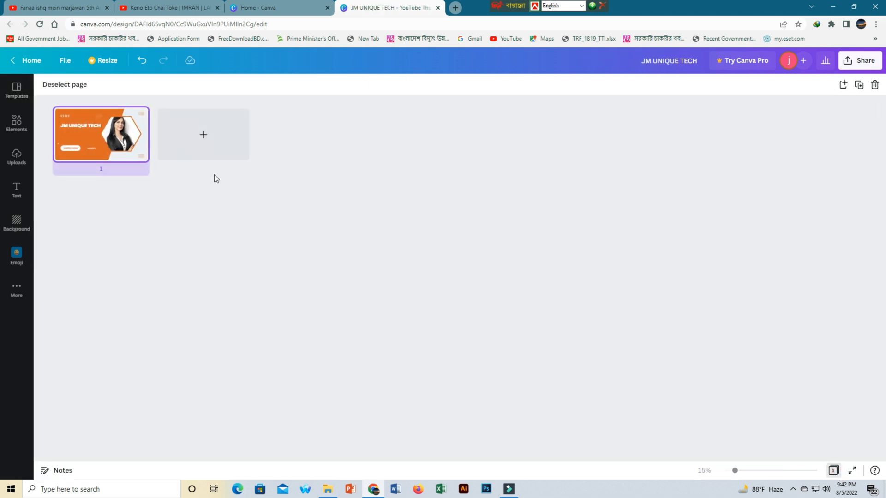
{"action": "left_click", "coordinate": [14, 61]}
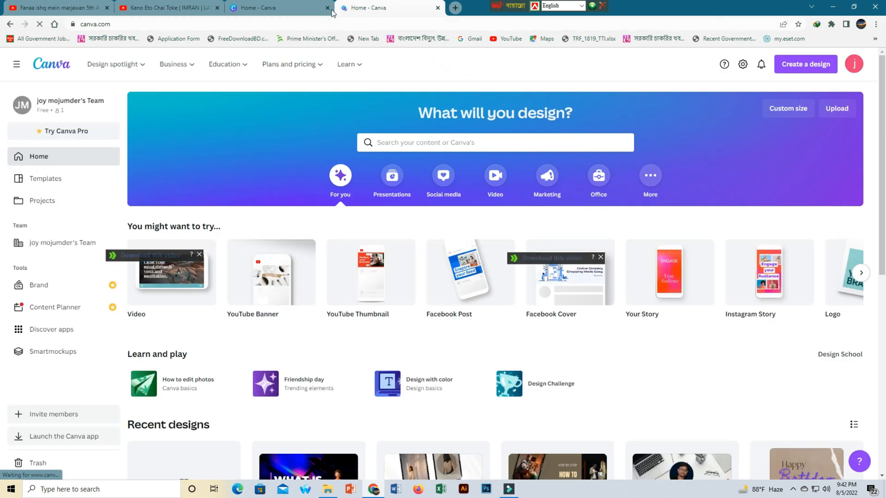
{"action": "left_click", "coordinate": [315, 6]}
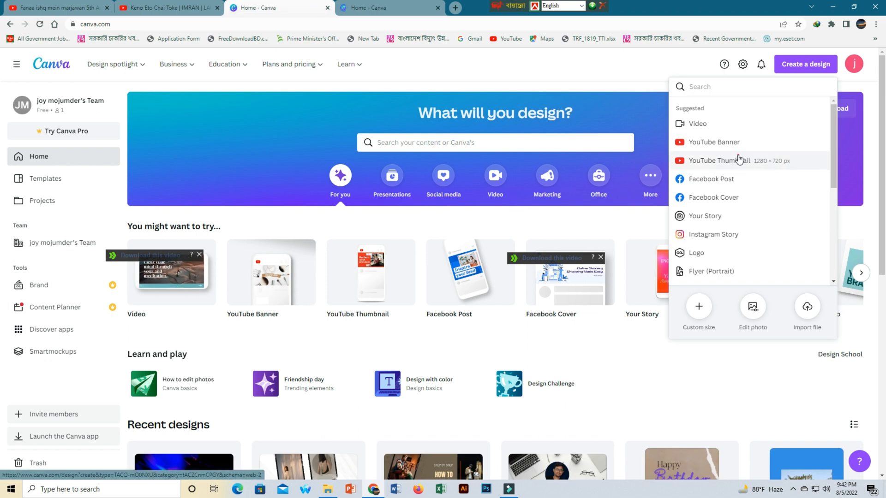
{"action": "left_click", "coordinate": [783, 160]}
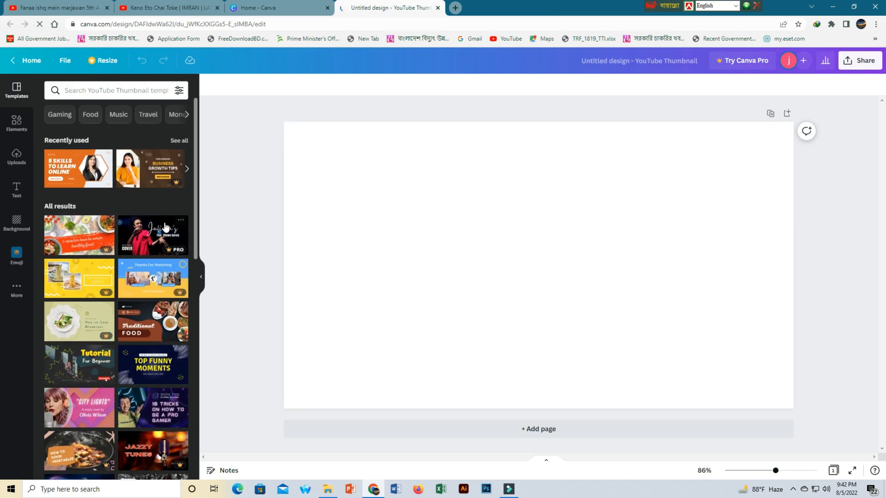
Apply the orange 5 Skills to Learn Online template and replace its headline with JM UNIQUE TECH
{"action": "left_click", "coordinate": [93, 167]}
{"action": "left_click", "coordinate": [431, 250]}
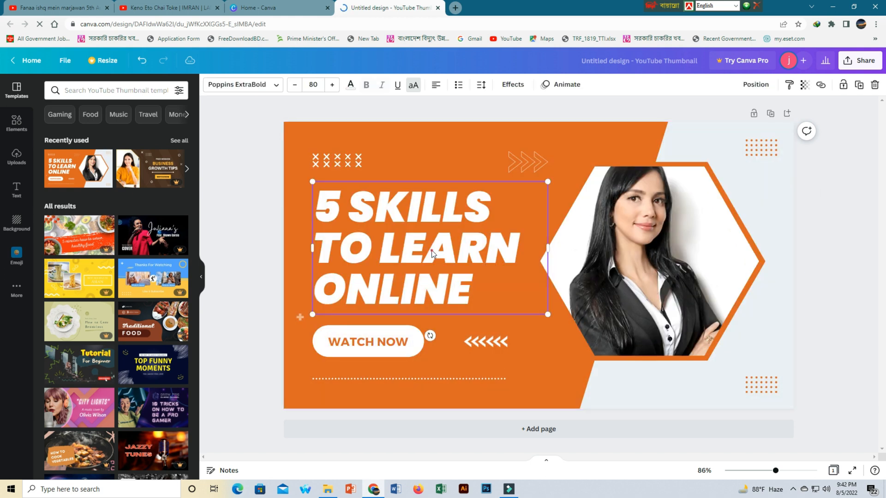
{"action": "double_click", "coordinate": [488, 279]}
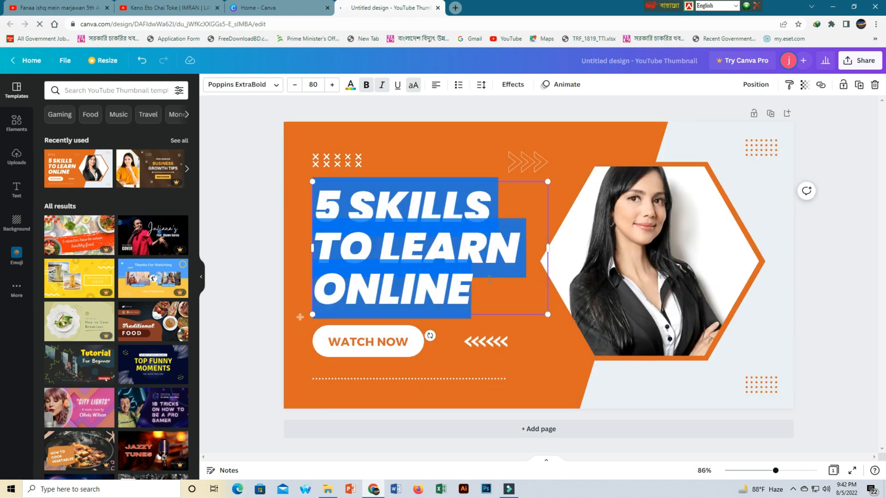
{"action": "type", "text": "JM"}
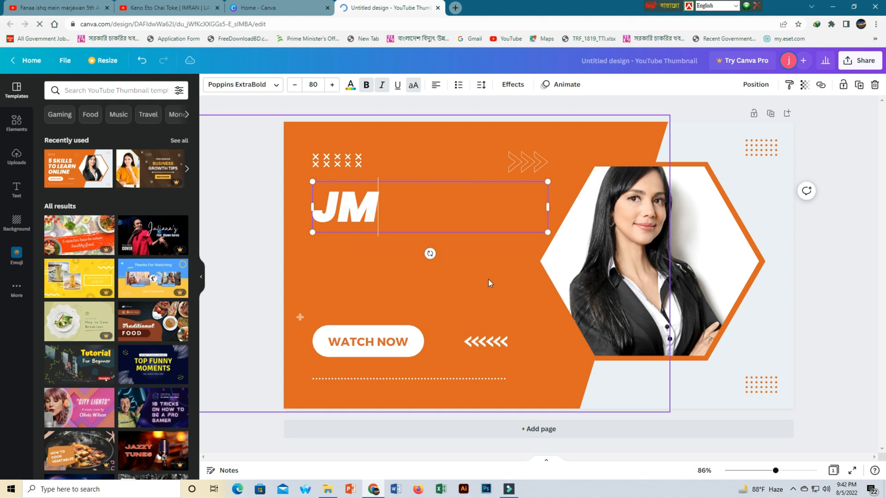
{"action": "type", "text": " UN"}
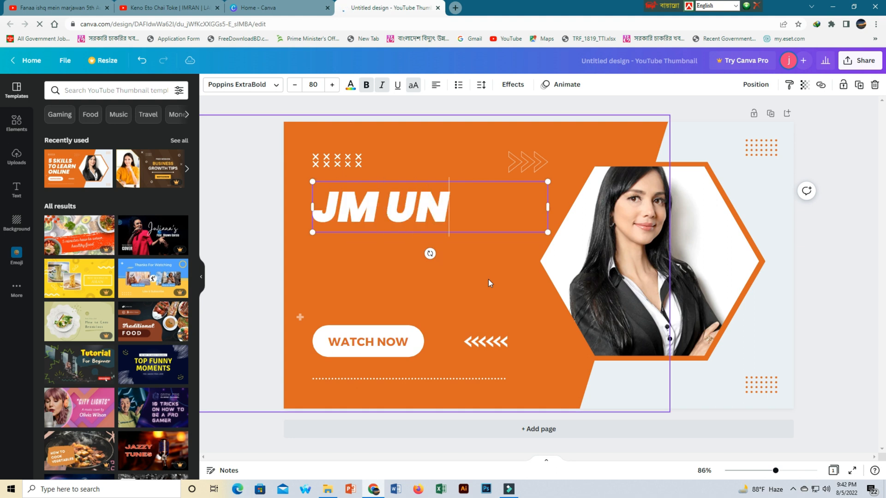
{"action": "type", "text": "IQUE"}
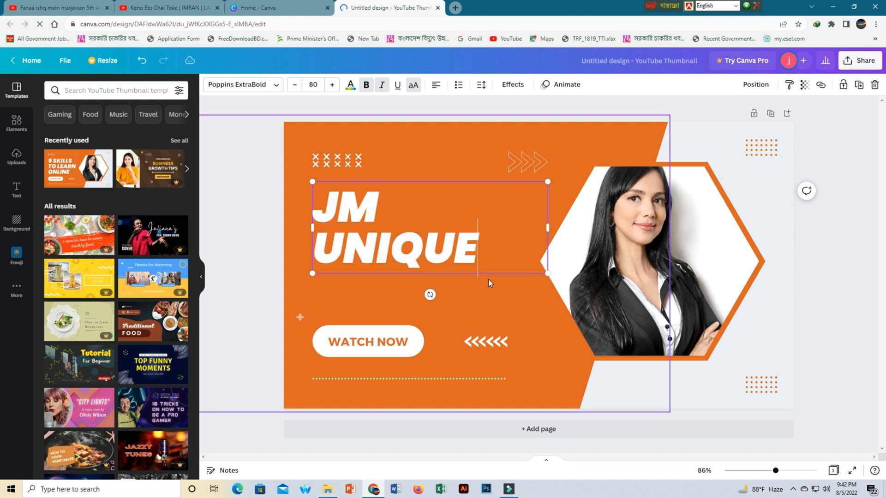
{"action": "type", "text": " TECH"}
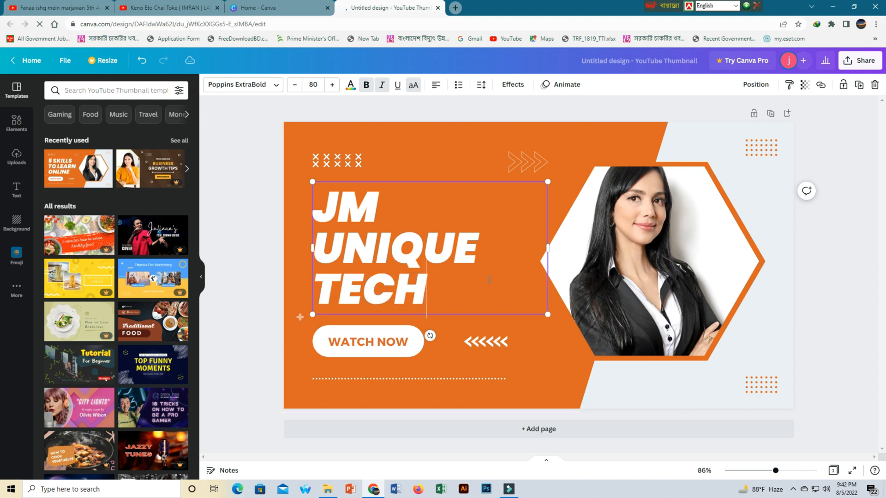
Resize the headline to about 44 size and widen it so JM UNIQUE TECH fits on one line
{"action": "left_click_drag", "start_coordinate": [311, 250], "coordinate": [189, 246]}
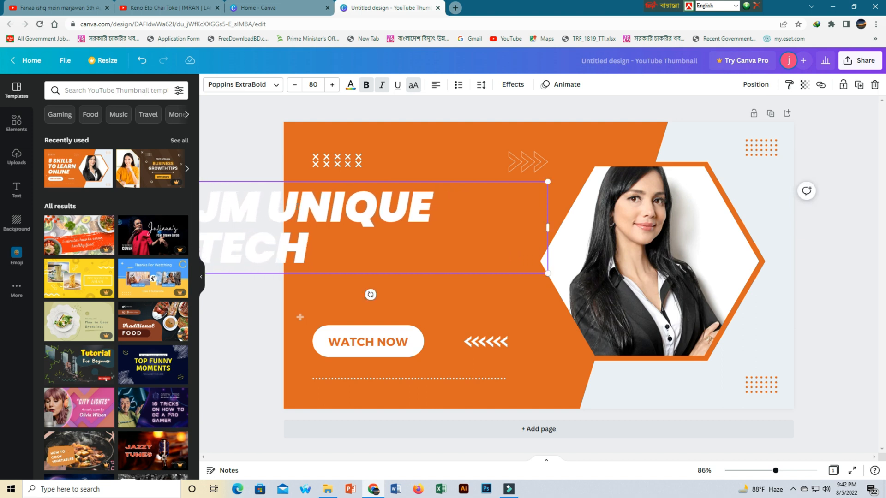
{"action": "left_click_drag", "start_coordinate": [548, 182], "coordinate": [389, 239]}
{"action": "left_click_drag", "start_coordinate": [250, 238], "coordinate": [362, 224]}
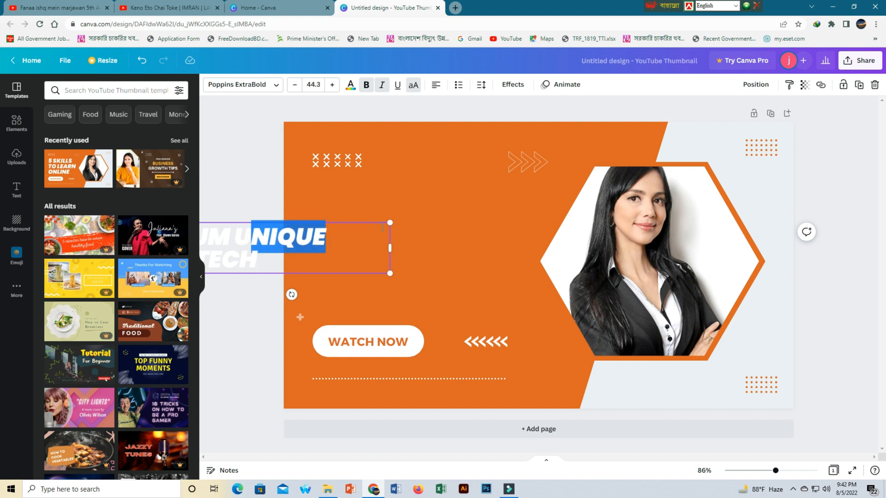
{"action": "left_click", "coordinate": [367, 293]}
{"action": "left_click", "coordinate": [300, 239]}
{"action": "left_click_drag", "start_coordinate": [315, 237], "coordinate": [461, 221]}
{"action": "mouse_move", "coordinate": [352, 225]}
{"action": "left_mouse_down"}
{"action": "mouse_move", "coordinate": [304, 225]}
{"action": "mouse_move", "coordinate": [351, 224]}
{"action": "left_mouse_up"}
{"action": "left_click_drag", "start_coordinate": [412, 217], "coordinate": [383, 219]}
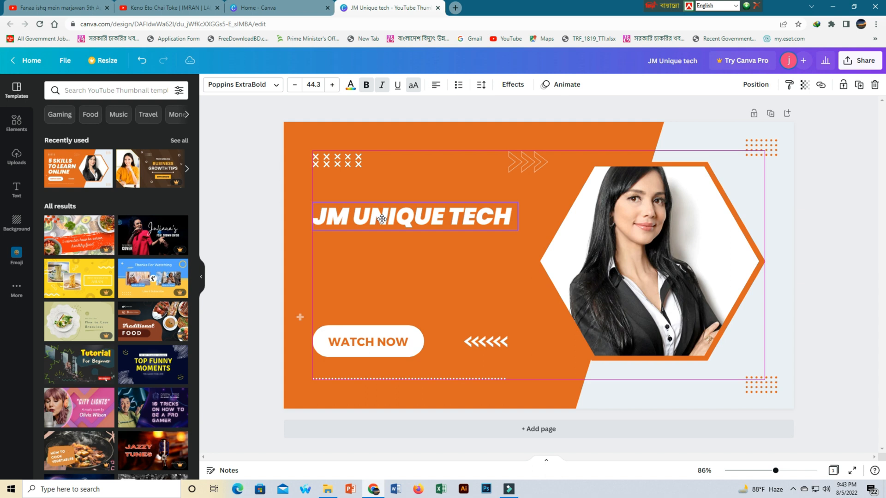
Try to paste a photo copied from the desktop into the hexagon photo frame
{"action": "left_click", "coordinate": [342, 261]}
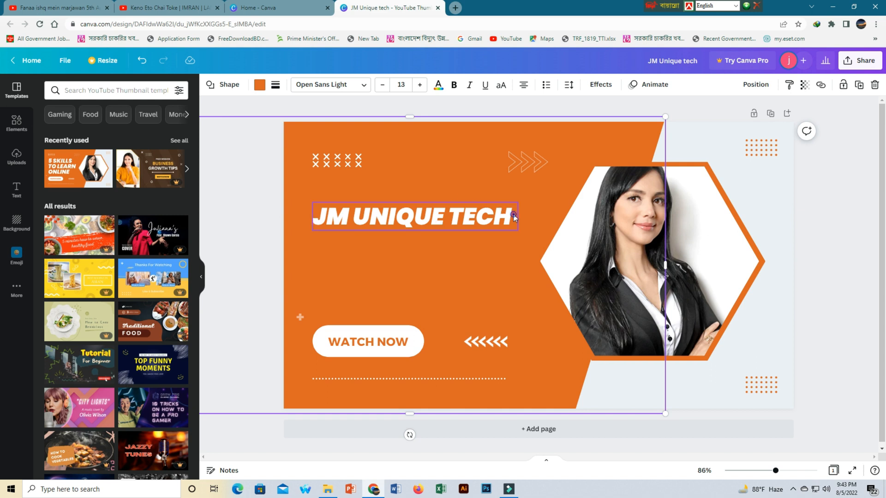
{"action": "left_click", "coordinate": [514, 217]}
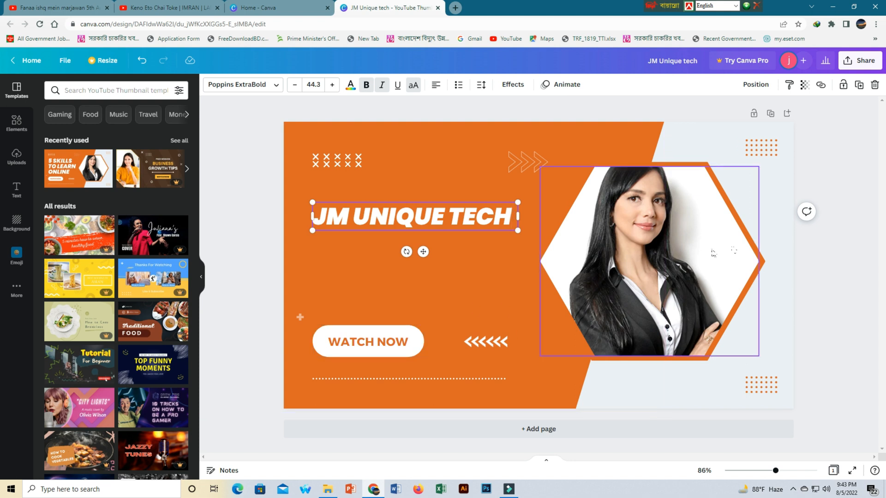
{"action": "left_click", "coordinate": [685, 252]}
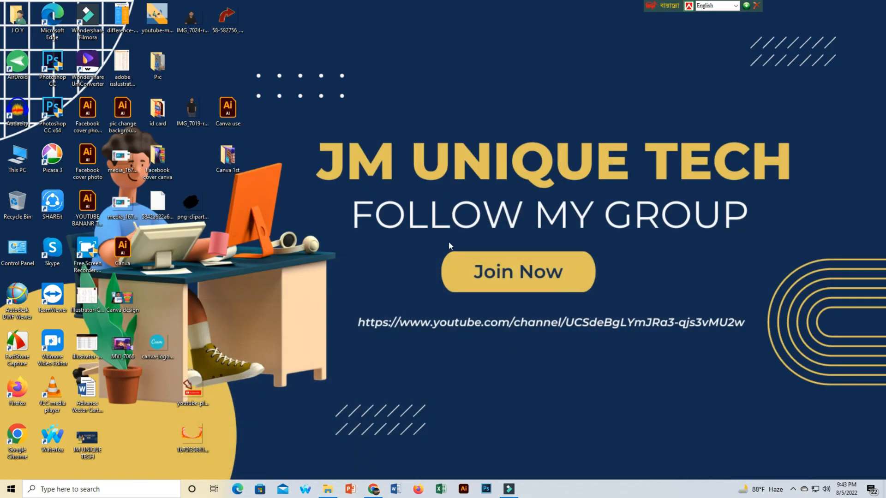
{"action": "right_click", "coordinate": [190, 20]}
{"action": "left_click", "coordinate": [223, 338]}
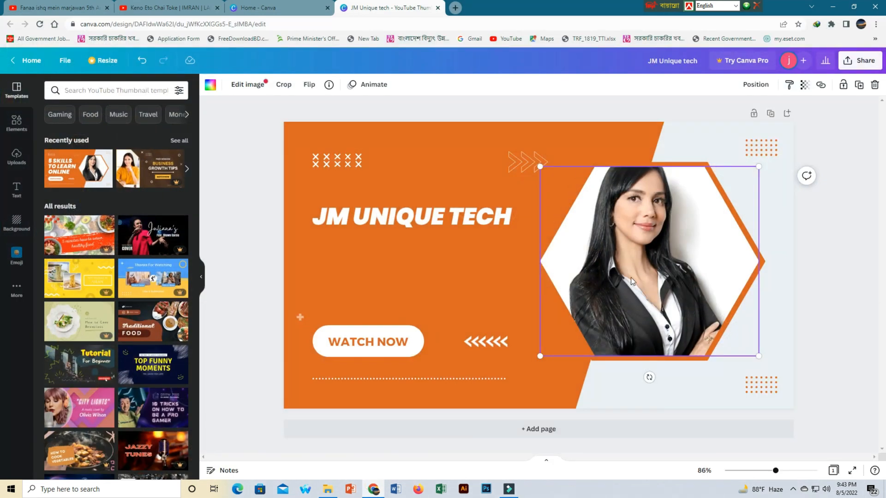
{"action": "right_click", "coordinate": [634, 252]}
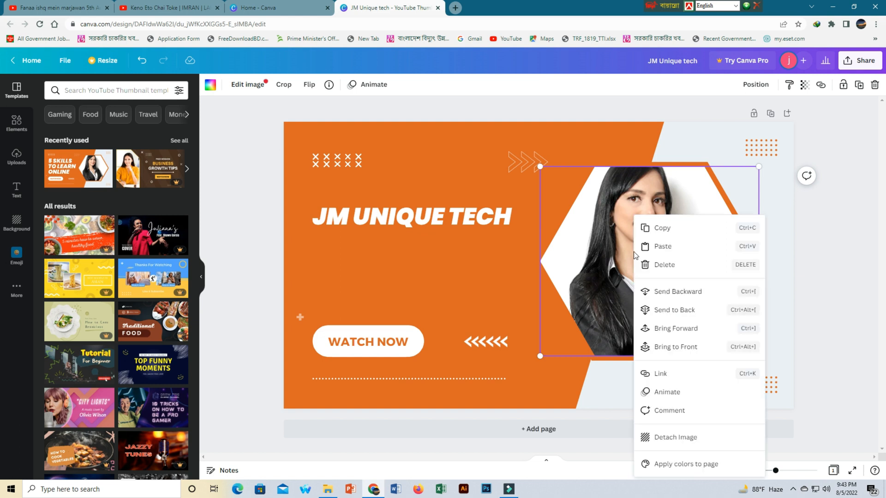
{"action": "left_click", "coordinate": [669, 246]}
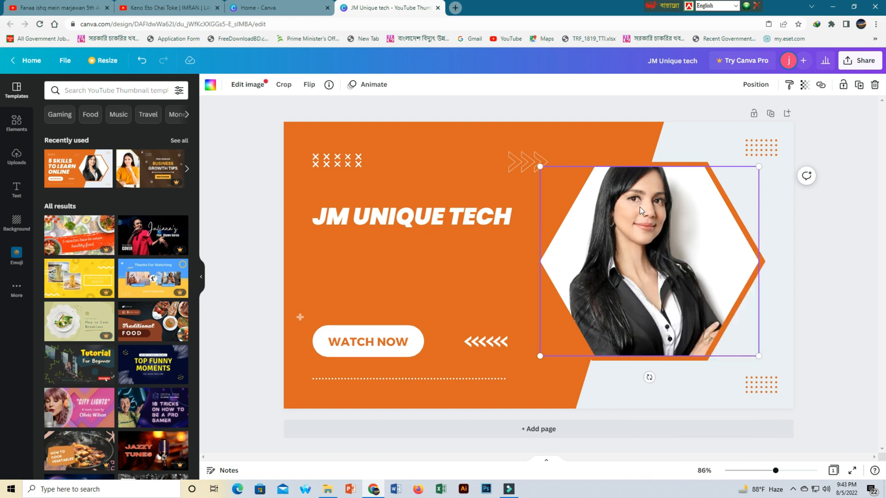
{"action": "right_click", "coordinate": [640, 207]}
{"action": "left_click", "coordinate": [662, 237]}
Fill the hexagon frame with an uploaded close-up portrait and reposition it inside the crop
{"action": "left_click", "coordinate": [16, 157]}
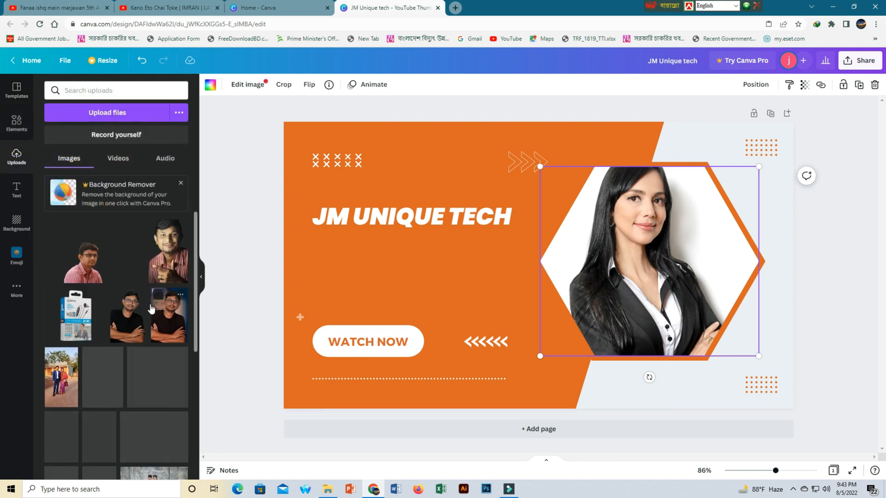
{"action": "scroll", "coordinate": [148, 338], "scroll_direction": "down", "scroll_amount": 2}
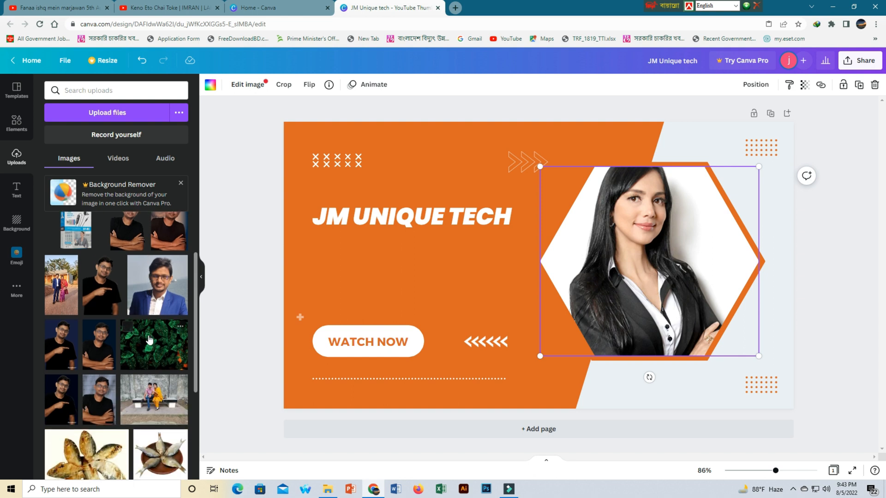
{"action": "scroll", "coordinate": [134, 333], "scroll_direction": "up", "scroll_amount": 2}
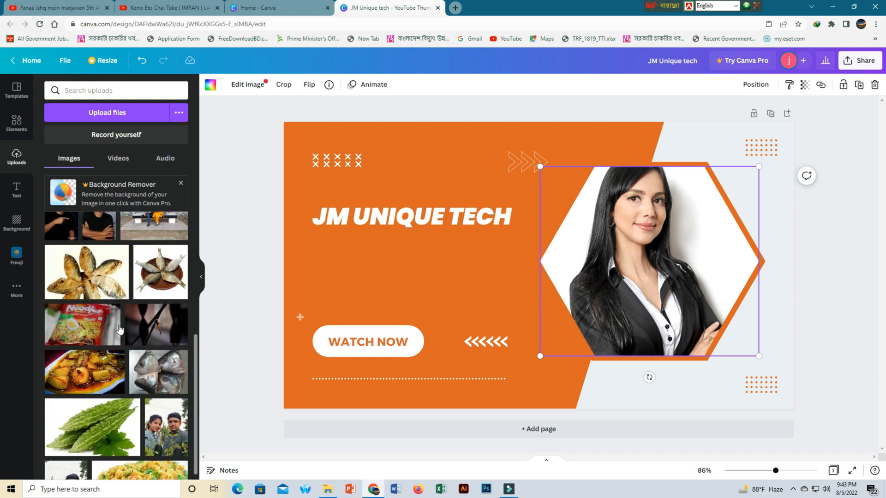
{"action": "scroll", "coordinate": [120, 323], "scroll_direction": "down", "scroll_amount": 3}
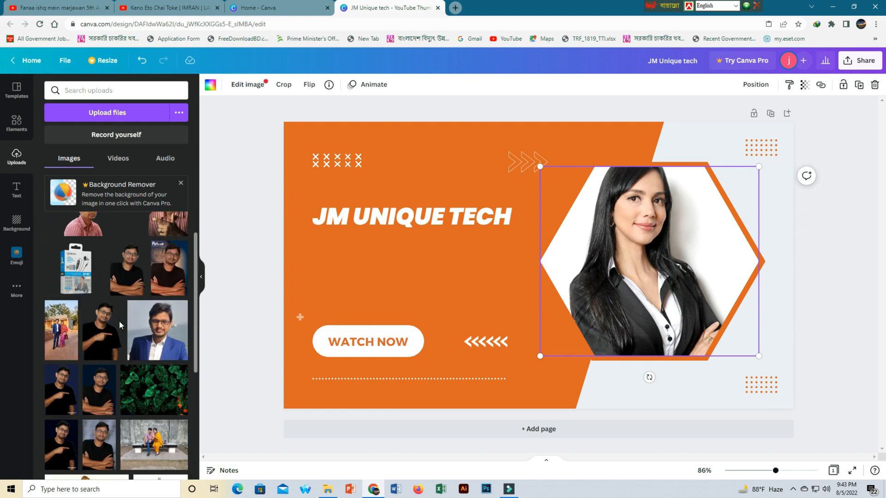
{"action": "scroll", "coordinate": [119, 325], "scroll_direction": "up", "scroll_amount": 1}
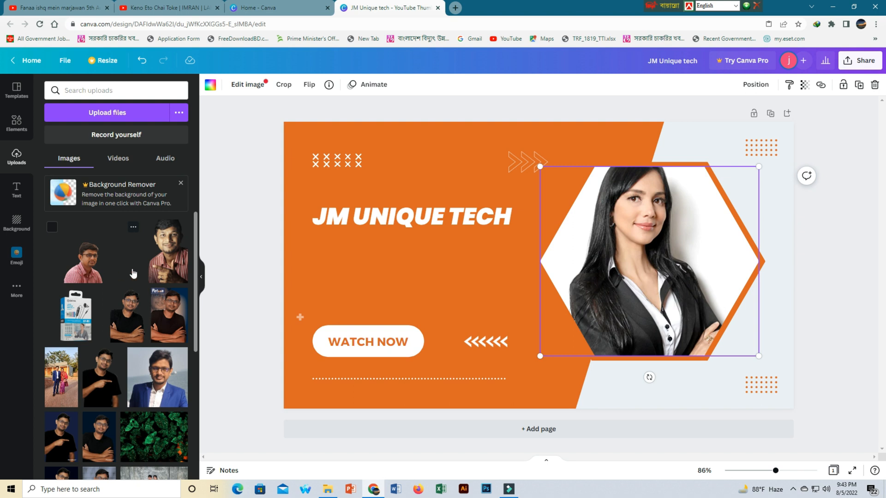
{"action": "left_click", "coordinate": [168, 252]}
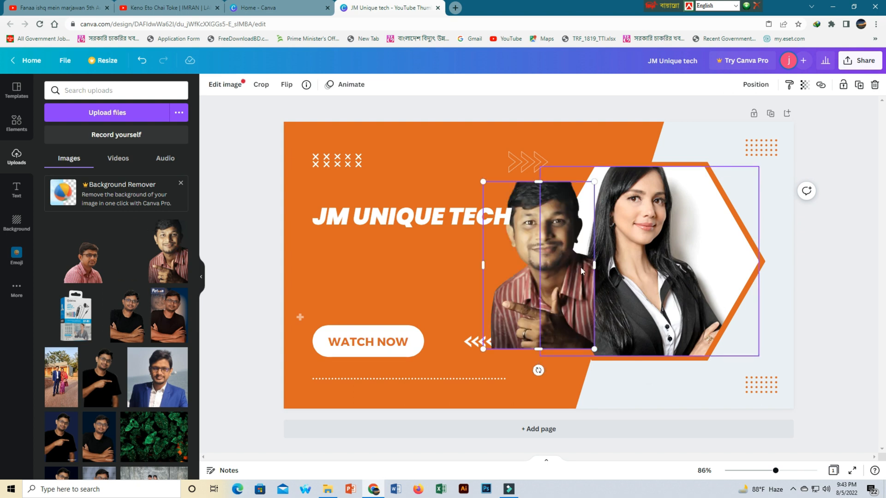
{"action": "left_click_drag", "start_coordinate": [544, 265], "coordinate": [641, 280]}
{"action": "double_click", "coordinate": [643, 243]}
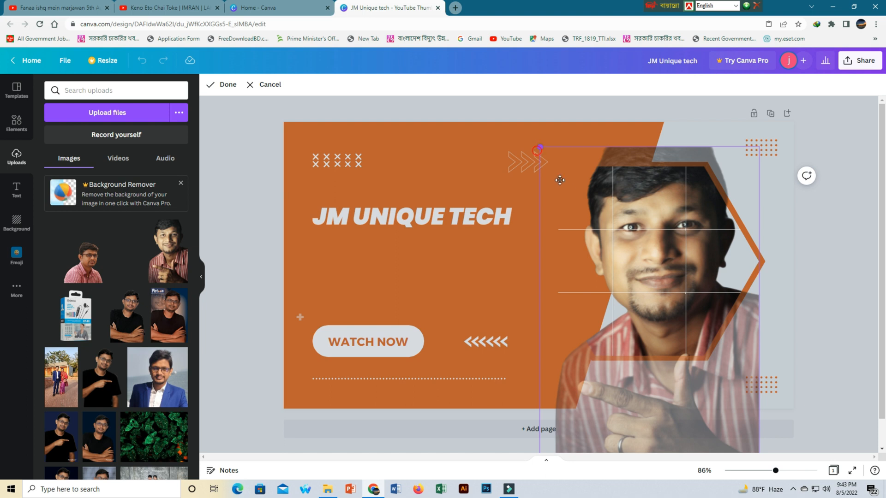
{"action": "left_click", "coordinate": [514, 266]}
{"action": "mouse_move", "coordinate": [540, 166]}
{"action": "left_mouse_down"}
{"action": "mouse_move", "coordinate": [562, 182]}
{"action": "mouse_move", "coordinate": [541, 167]}
{"action": "left_mouse_up"}
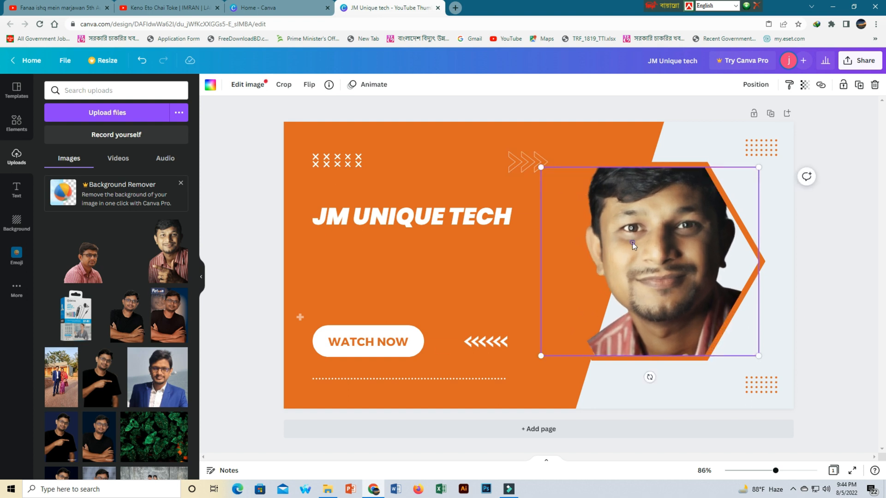
{"action": "double_click", "coordinate": [632, 242]}
{"action": "left_click_drag", "start_coordinate": [632, 242], "coordinate": [623, 210]}
{"action": "left_click", "coordinate": [455, 438]}
{"action": "left_click", "coordinate": [455, 438]}
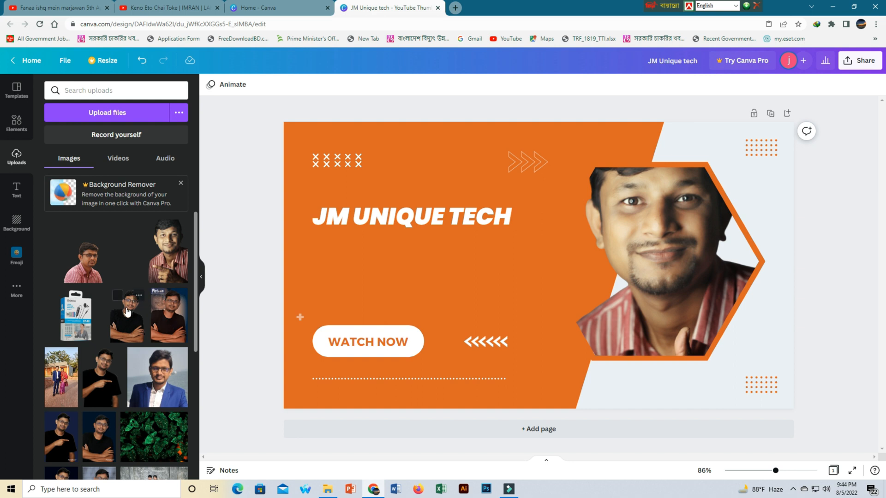
Swap the frame photo for the uploaded glasses portrait, then clear the frame
{"action": "left_click", "coordinate": [93, 262]}
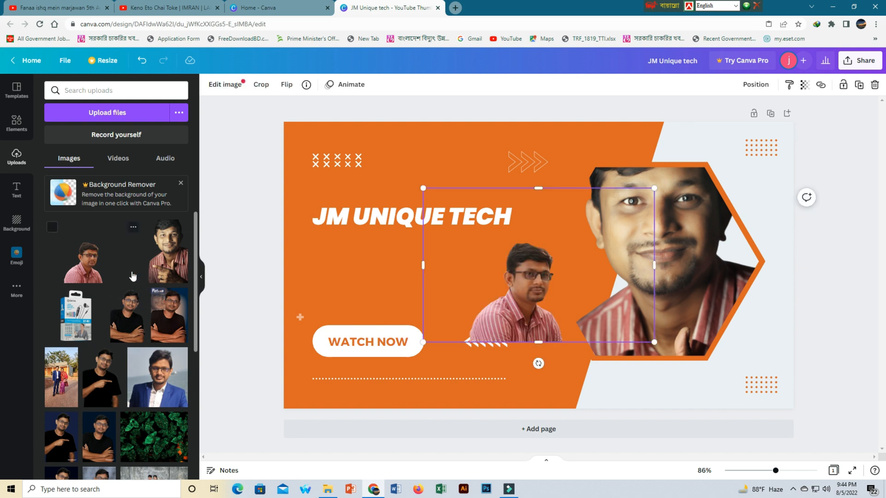
{"action": "left_click_drag", "start_coordinate": [399, 287], "coordinate": [217, 292]}
{"action": "left_click", "coordinate": [693, 262]}
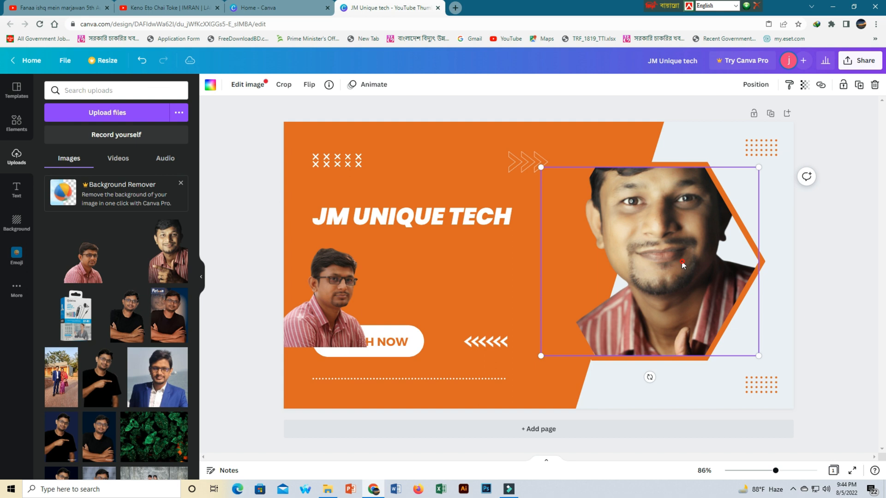
{"action": "key", "text": "Delete"}
{"action": "left_click_drag", "start_coordinate": [327, 288], "coordinate": [636, 262]}
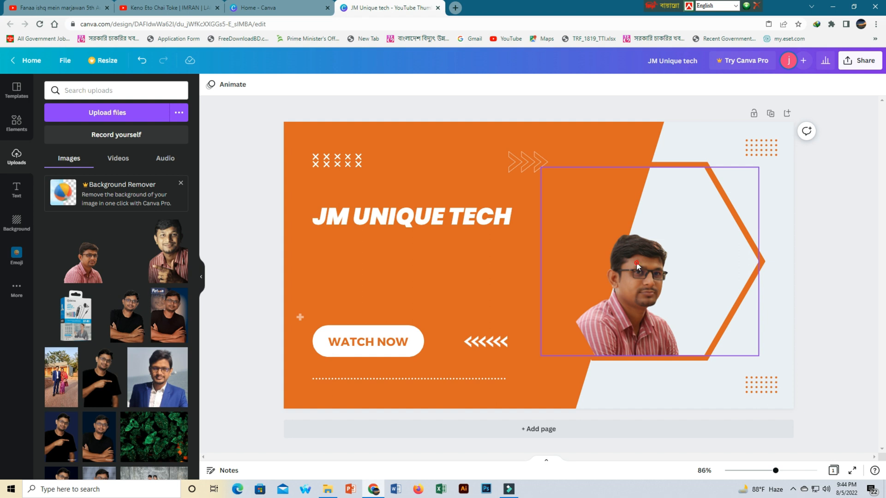
{"action": "key", "text": "Delete"}
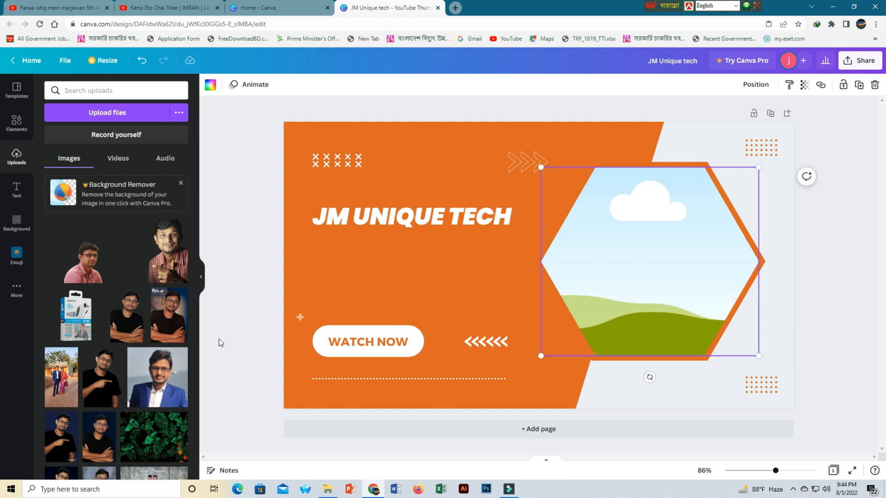
Fill the hexagon frame with the uploaded blue-suit portrait and reposition it within the crop
{"action": "left_click", "coordinate": [133, 323]}
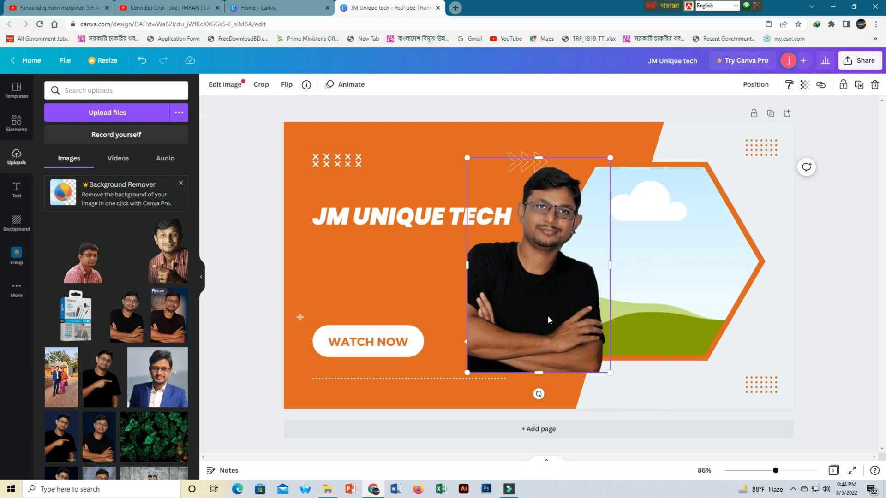
{"action": "key", "text": "ctrl+z"}
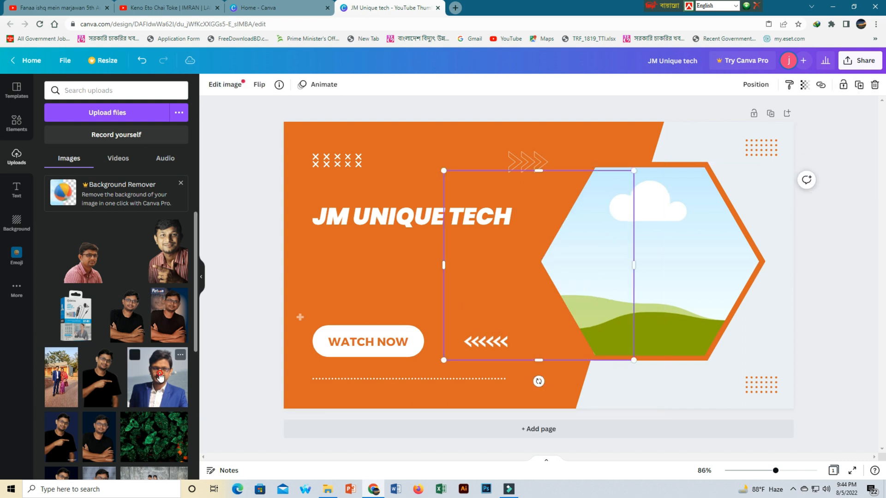
{"action": "left_click", "coordinate": [160, 377]}
{"action": "left_click_drag", "start_coordinate": [633, 268], "coordinate": [658, 270]}
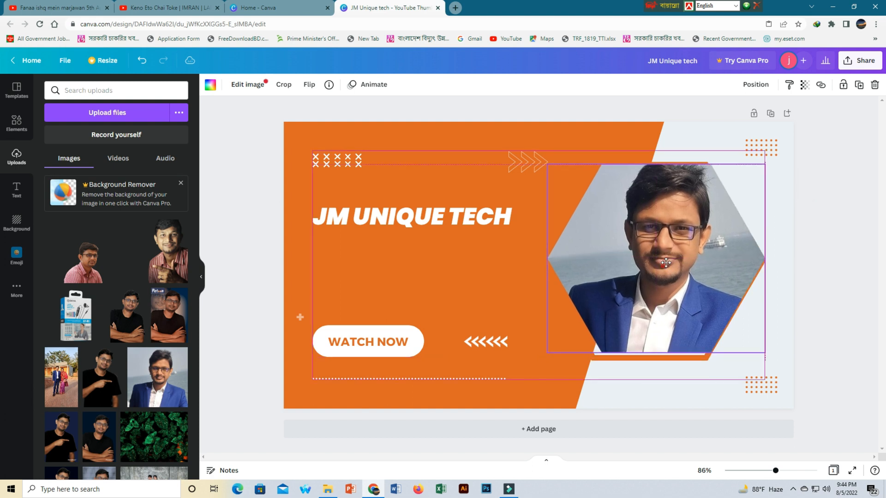
{"action": "double_click", "coordinate": [663, 266]}
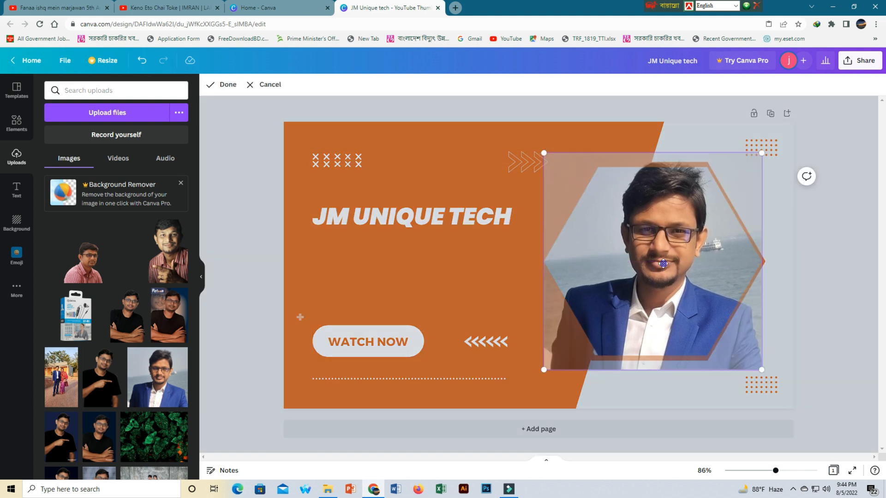
{"action": "left_click_drag", "start_coordinate": [663, 263], "coordinate": [664, 281]}
{"action": "left_click", "coordinate": [658, 434]}
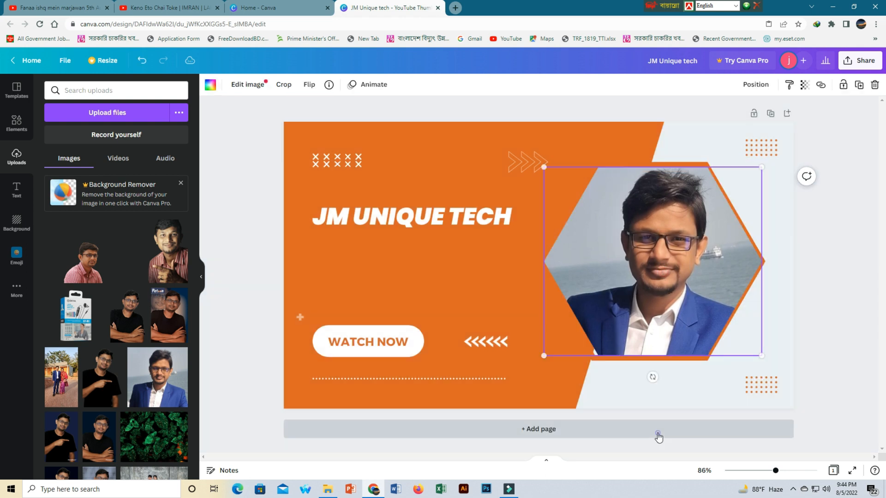
Add a second page and nudge the framed portrait slightly upward
{"action": "left_click", "coordinate": [658, 434]}
{"action": "scroll", "coordinate": [557, 397], "scroll_direction": "up", "scroll_amount": 5}
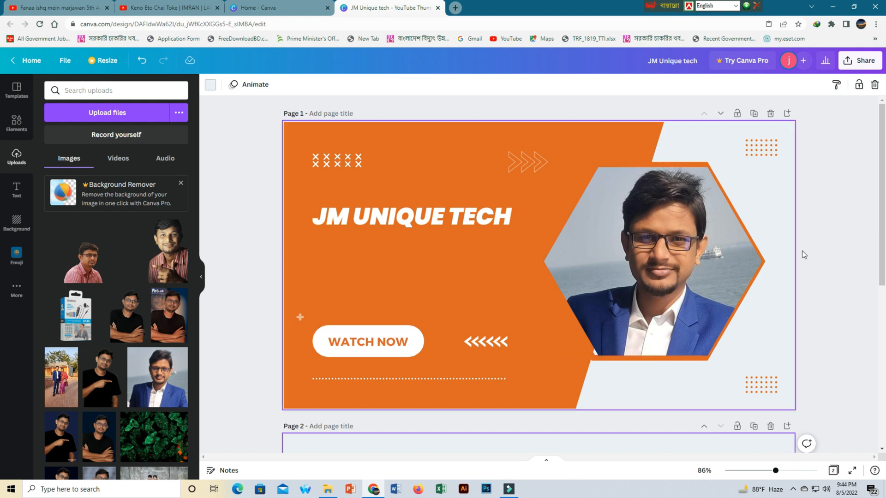
{"action": "left_click", "coordinate": [698, 248]}
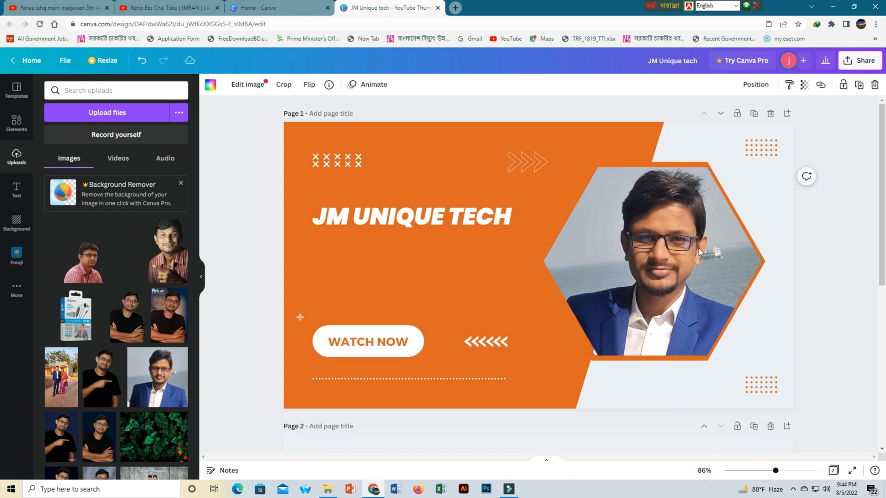
{"action": "key", "text": "Up"}
{"action": "key", "text": "Up"}
{"action": "key", "text": "Up"}
{"action": "key", "text": "Up"}
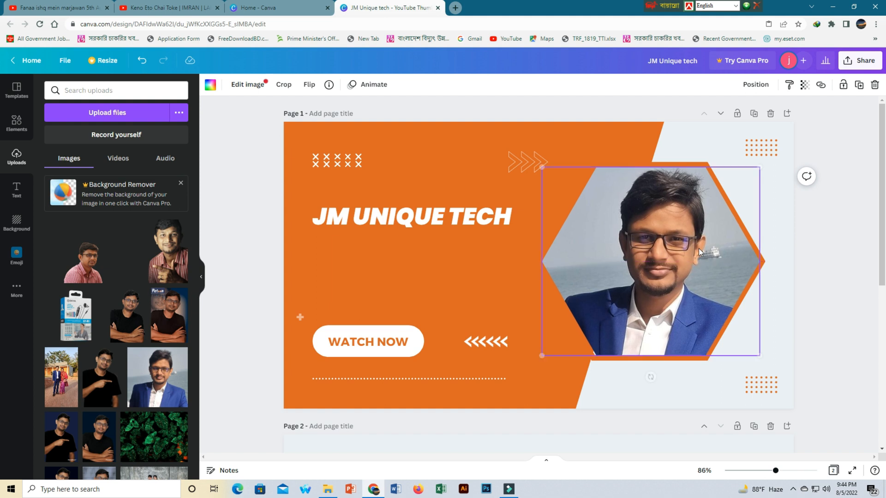
Browse the text panel's font combinations
{"action": "left_click", "coordinate": [231, 270]}
{"action": "left_click", "coordinate": [303, 318]}
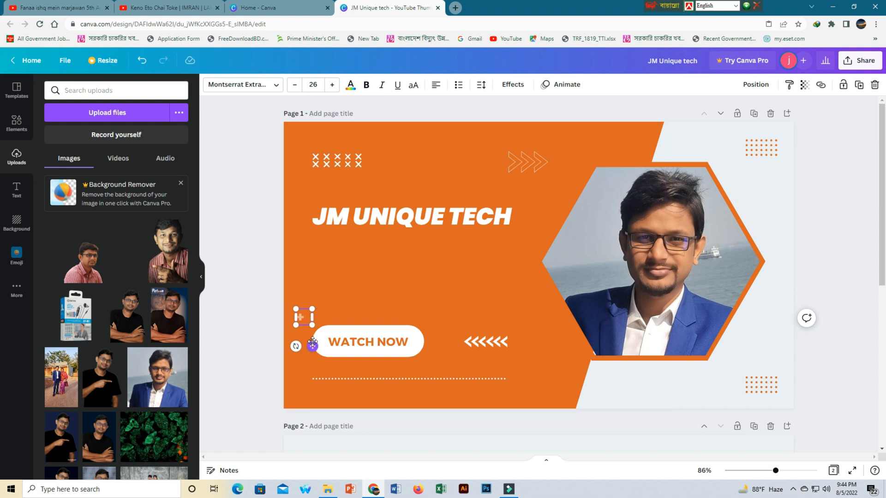
{"action": "left_click", "coordinate": [20, 190]}
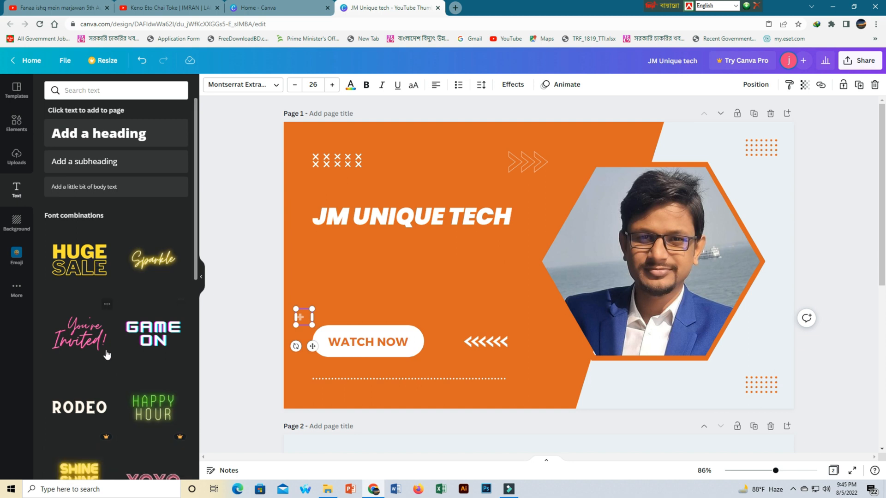
{"action": "scroll", "coordinate": [107, 355], "scroll_direction": "down", "scroll_amount": 4}
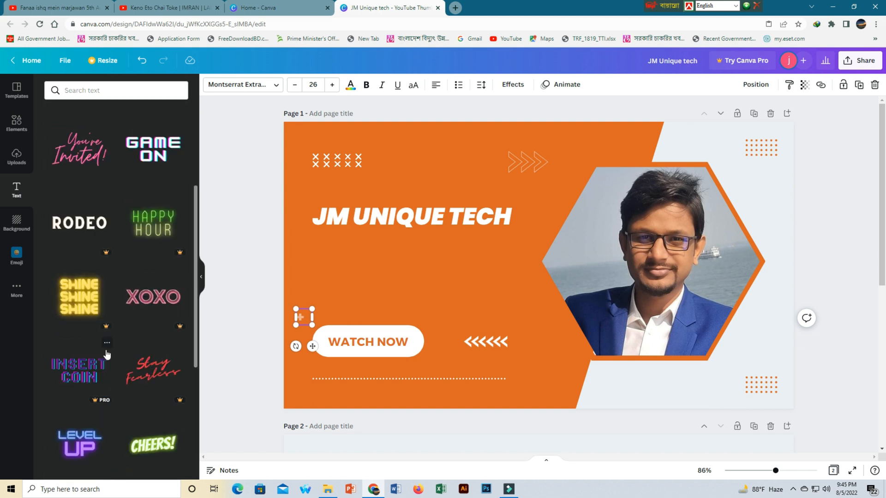
{"action": "scroll", "coordinate": [106, 354], "scroll_direction": "down", "scroll_amount": 4}
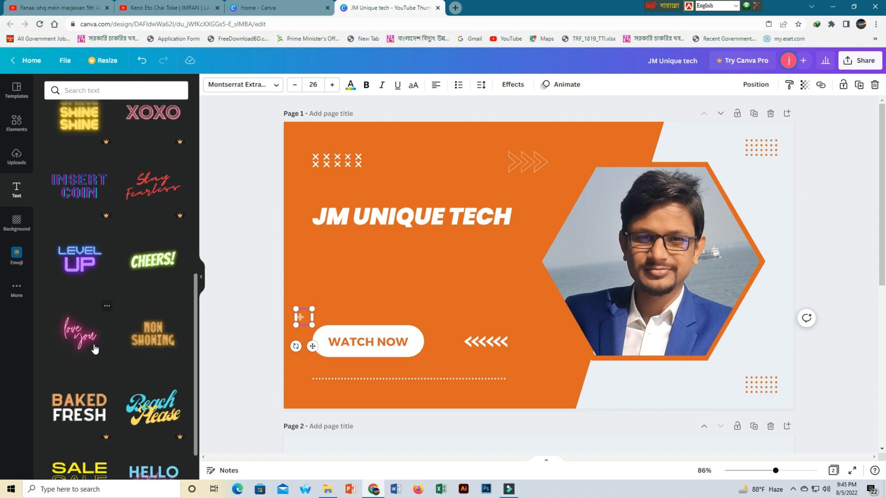
{"action": "scroll", "coordinate": [129, 354], "scroll_direction": "down", "scroll_amount": 1}
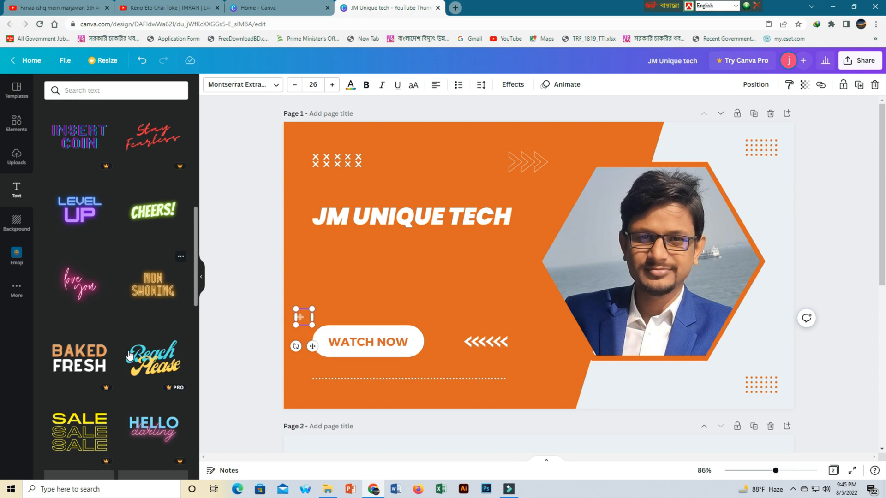
Try to add the Pro Baked Fresh font combination
{"action": "left_click", "coordinate": [87, 352]}
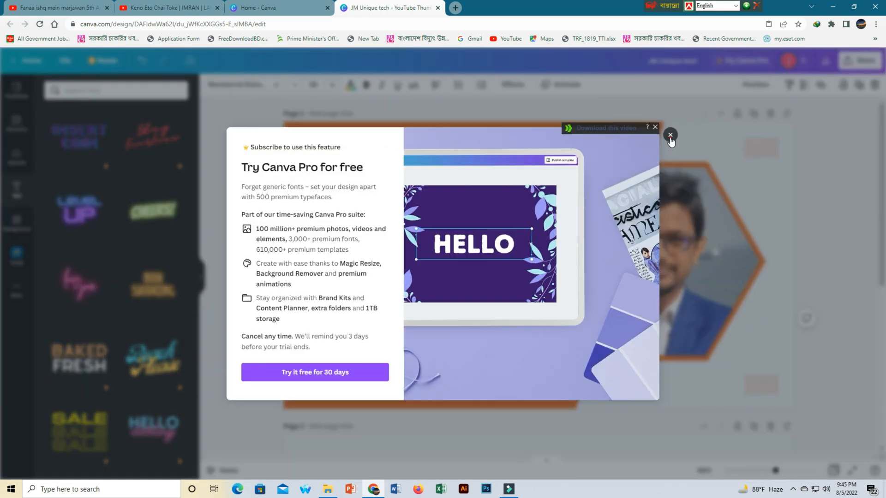
{"action": "left_click", "coordinate": [670, 137]}
{"action": "scroll", "coordinate": [139, 322], "scroll_direction": "up", "scroll_amount": 5}
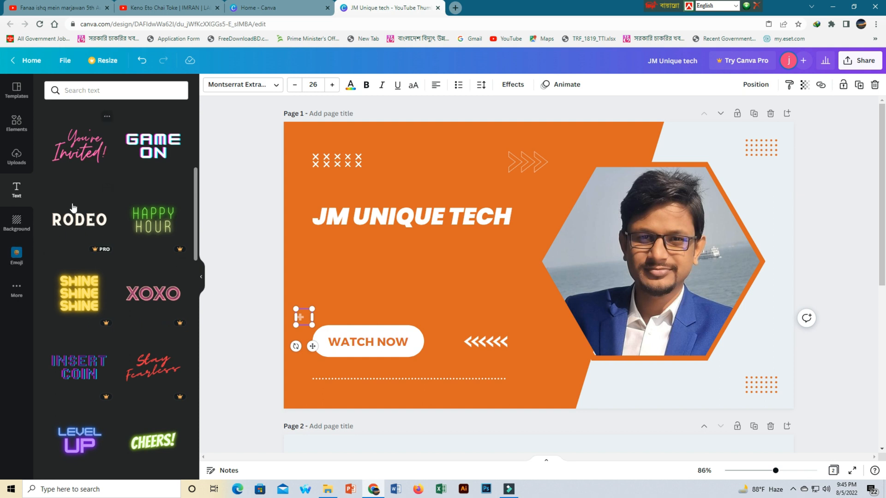
{"action": "scroll", "coordinate": [73, 209], "scroll_direction": "up", "scroll_amount": 2}
Add the HUGE SALE font combination and scale it down beneath the JM UNIQUE TECH headline
{"action": "left_click", "coordinate": [19, 121]}
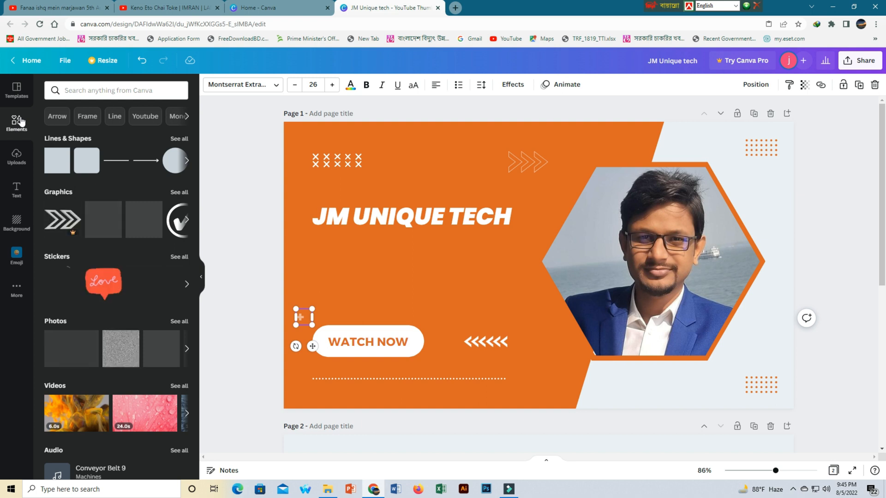
{"action": "left_click", "coordinate": [17, 93]}
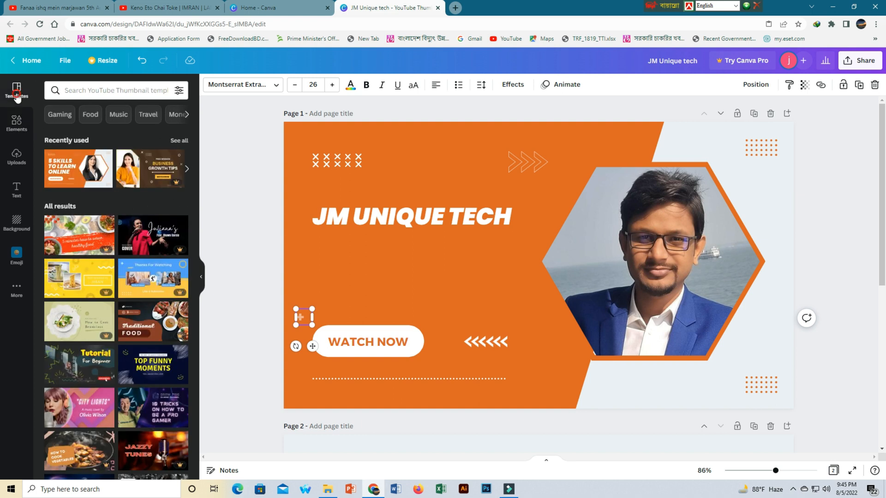
{"action": "left_click", "coordinate": [17, 190]}
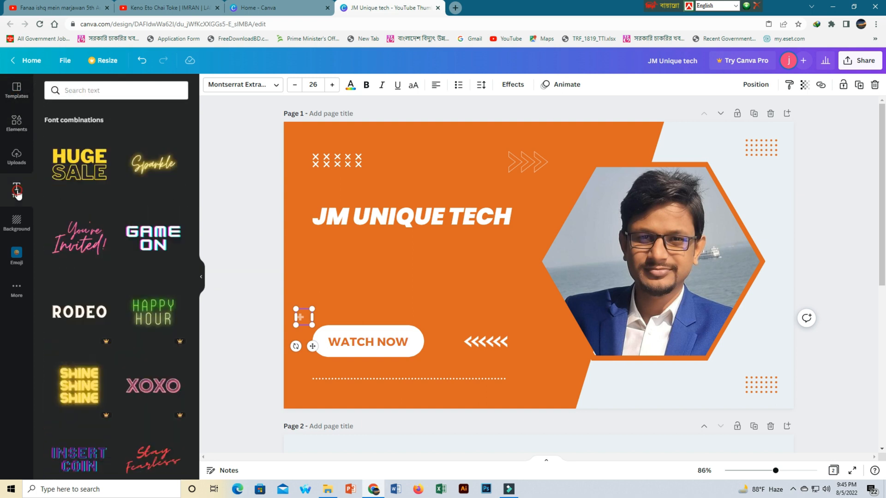
{"action": "left_click", "coordinate": [90, 167]}
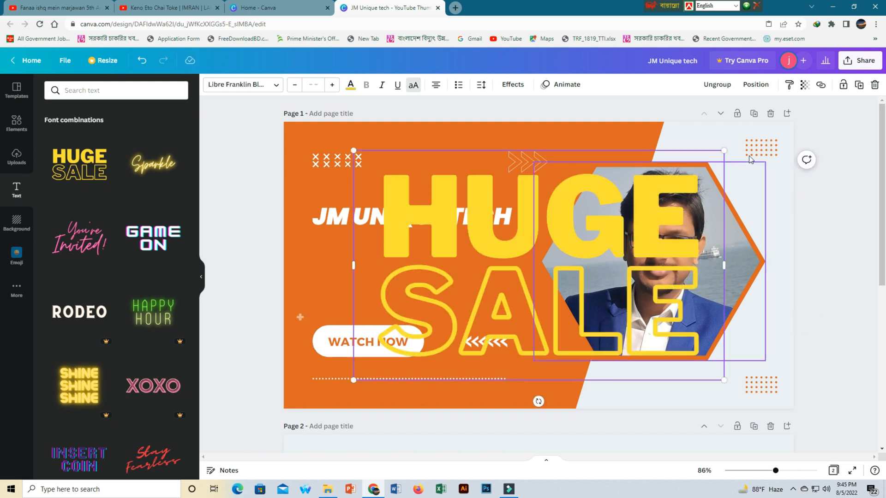
{"action": "left_click_drag", "start_coordinate": [724, 152], "coordinate": [531, 270]}
{"action": "left_click_drag", "start_coordinate": [444, 298], "coordinate": [428, 259]}
{"action": "left_click", "coordinate": [364, 282]}
{"action": "left_click_drag", "start_coordinate": [336, 284], "coordinate": [305, 285]}
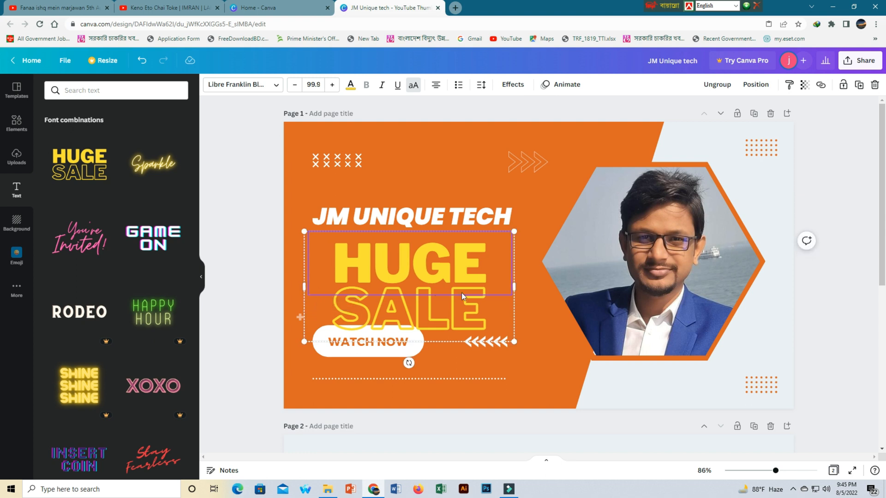
Replace the word SALE in the combination with MY CHANNEL
{"action": "double_click", "coordinate": [492, 308]}
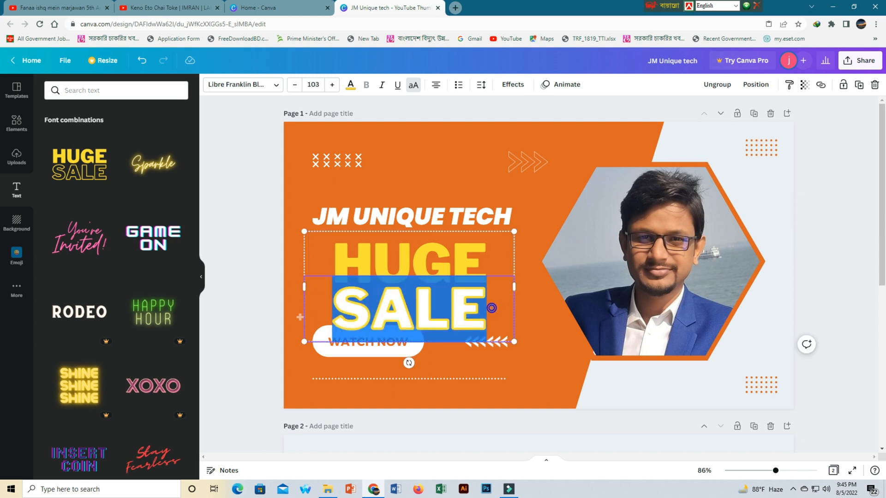
{"action": "key", "text": "BackSpace"}
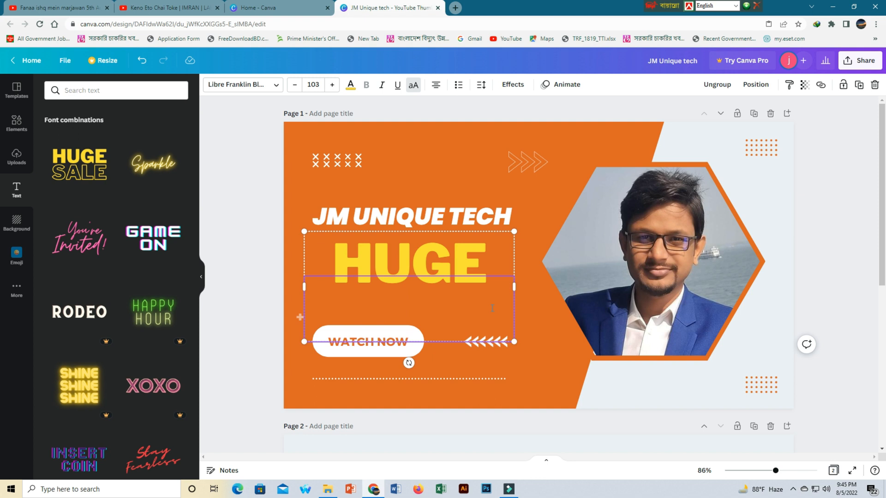
{"action": "type", "text": "MY"}
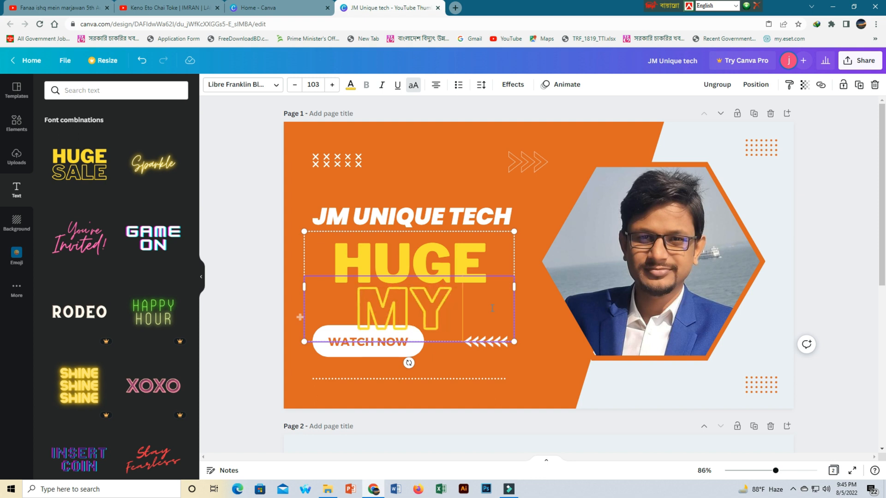
{"action": "type", "text": " CHANNEL"}
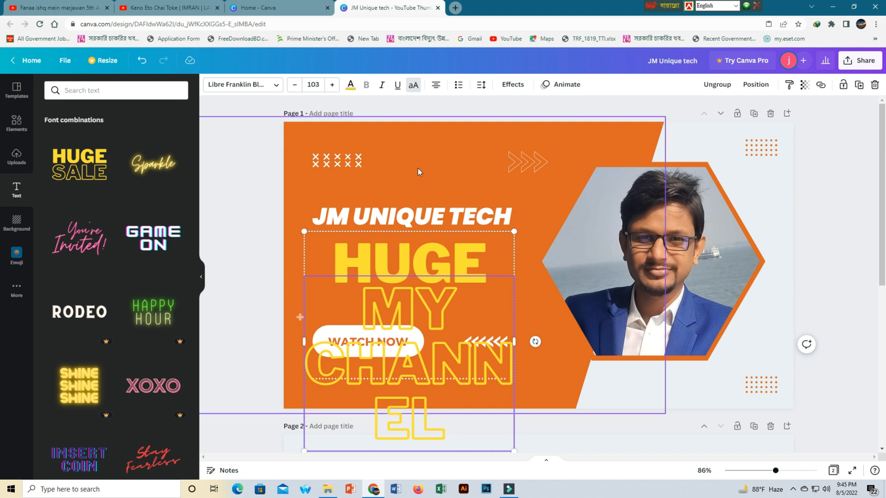
Change the word HUGE to SUBSCRIBE
{"action": "left_click", "coordinate": [430, 250]}
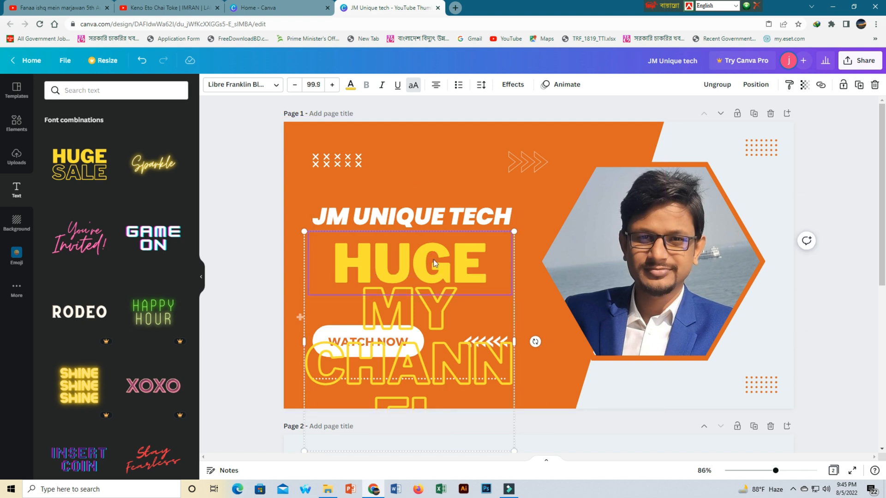
{"action": "double_click", "coordinate": [471, 267]}
{"action": "type", "text": "SUB"}
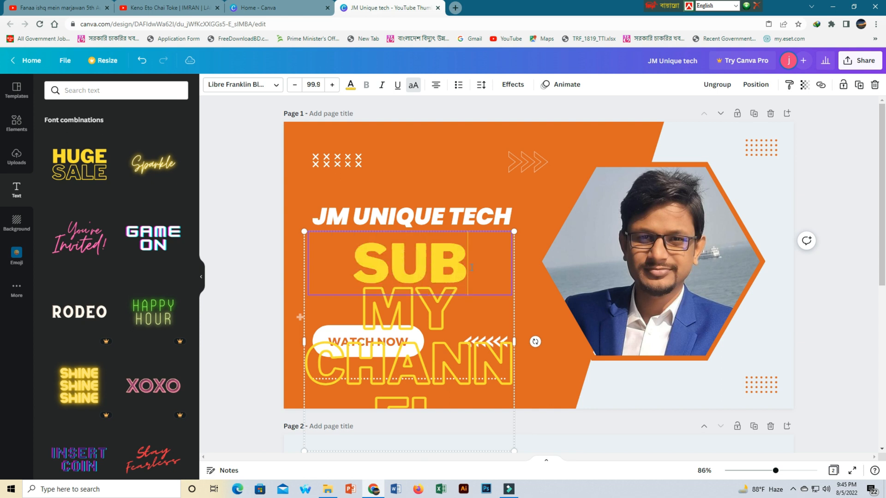
{"action": "type", "text": "SCRIBE"}
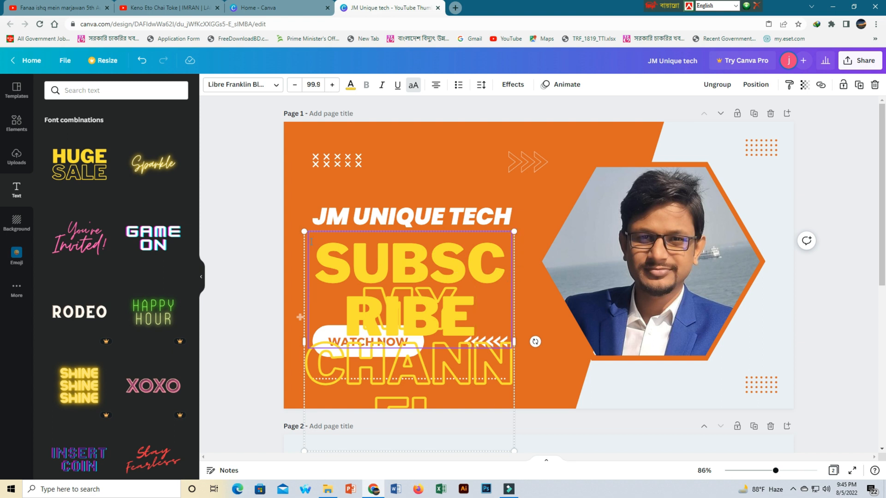
Resize and reposition the SUBSCRIBE text group to fit beneath the headline
{"action": "left_click_drag", "start_coordinate": [305, 232], "coordinate": [379, 270]}
{"action": "left_click_drag", "start_coordinate": [435, 313], "coordinate": [424, 287]}
{"action": "left_click", "coordinate": [448, 226]}
{"action": "left_click", "coordinate": [442, 277]}
{"action": "left_click", "coordinate": [439, 326]}
{"action": "left_click_drag", "start_coordinate": [439, 325], "coordinate": [431, 267]}
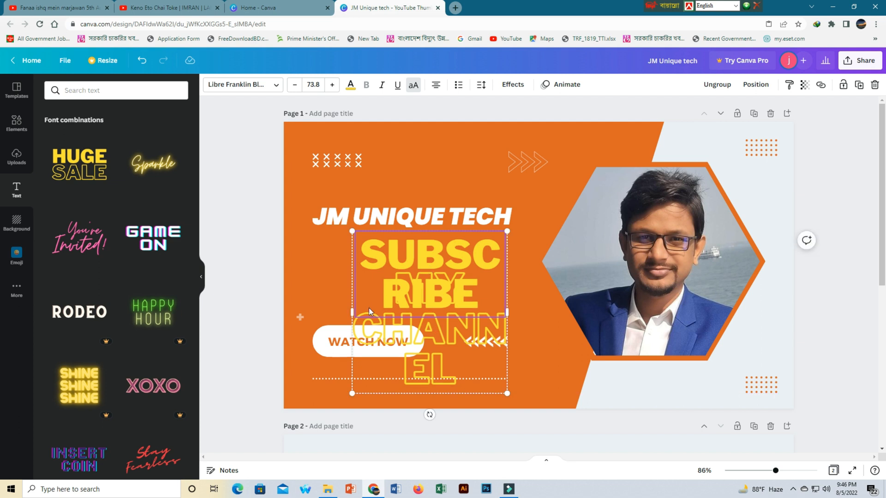
{"action": "left_click_drag", "start_coordinate": [352, 313], "coordinate": [249, 313]}
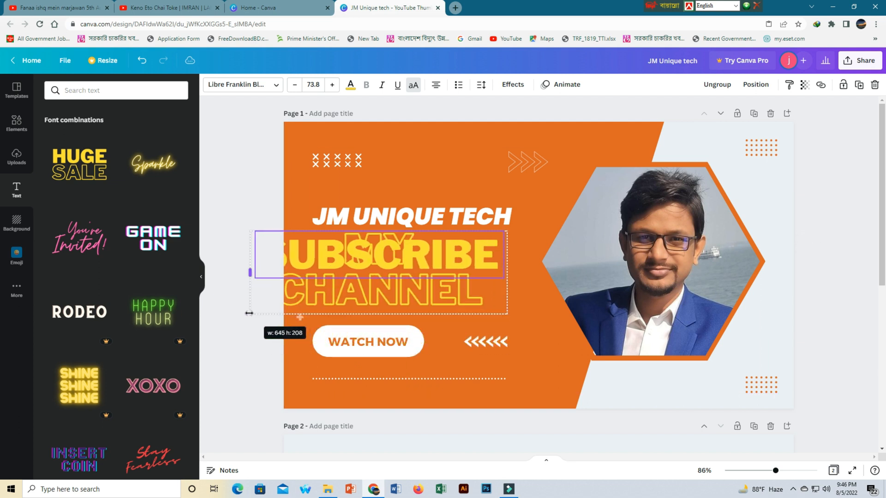
{"action": "left_click_drag", "start_coordinate": [278, 236], "coordinate": [340, 244]}
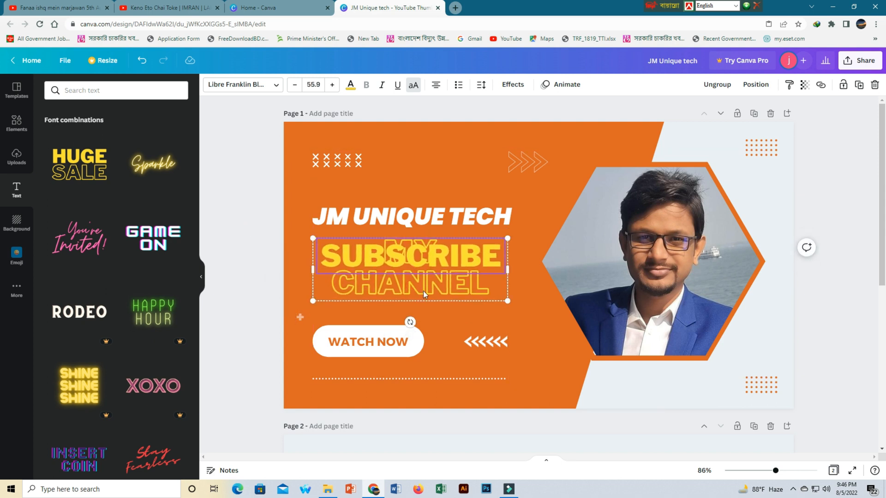
{"action": "left_click_drag", "start_coordinate": [508, 301], "coordinate": [542, 316]}
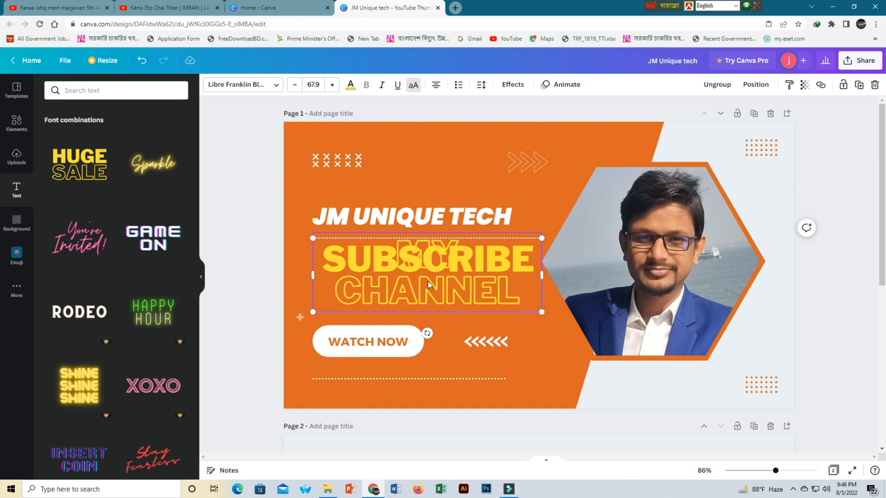
Delete the second text line and resize the SUBSCRIBE text under the headline
{"action": "key", "text": "Delete"}
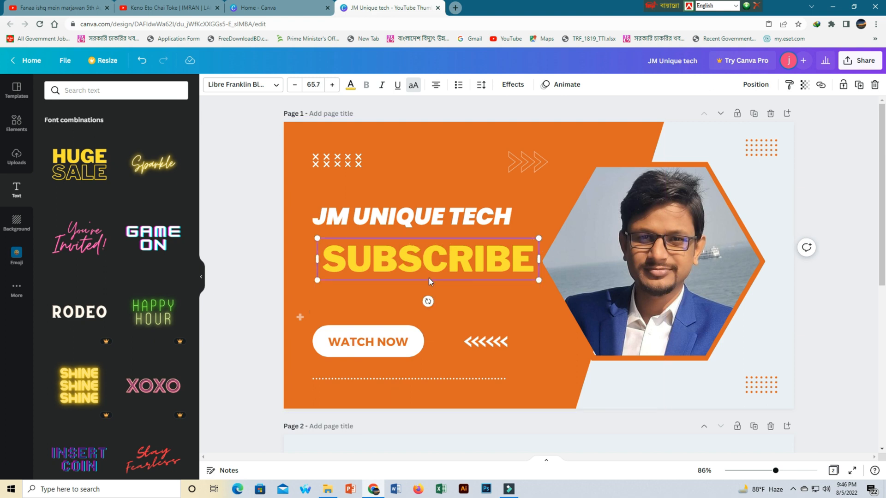
{"action": "left_click_drag", "start_coordinate": [538, 238], "coordinate": [513, 241]}
{"action": "left_click_drag", "start_coordinate": [447, 261], "coordinate": [449, 257]}
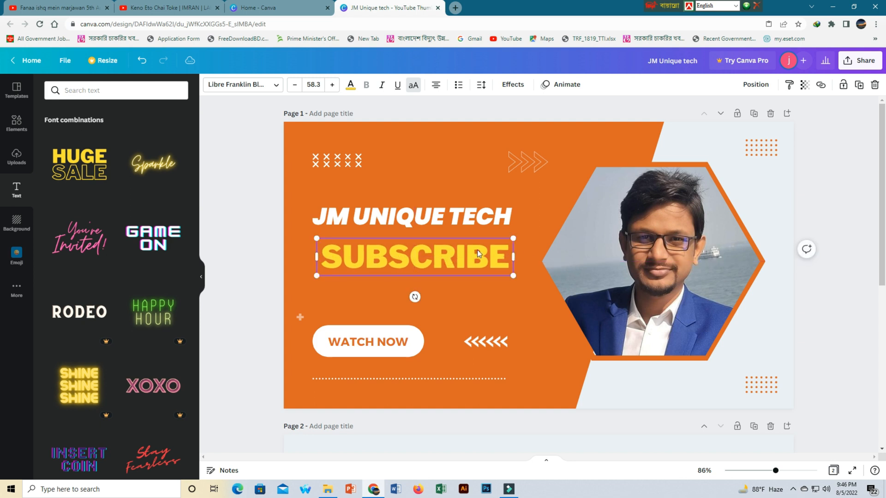
{"action": "left_click_drag", "start_coordinate": [513, 239], "coordinate": [445, 253]}
Add another HUGE SALE combination, delete HUGE and retype SALE as MY CHANNEL
{"action": "left_click", "coordinate": [84, 172]}
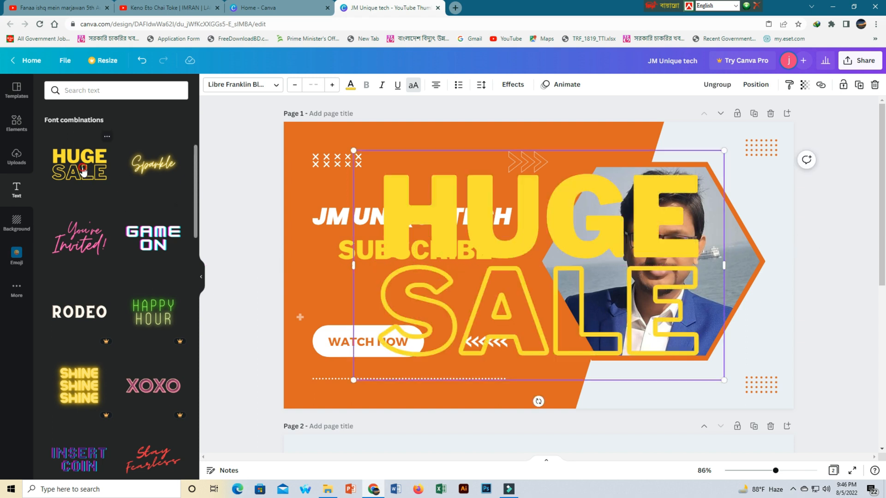
{"action": "left_click", "coordinate": [455, 215]}
{"action": "key", "text": "Delete"}
{"action": "left_click", "coordinate": [519, 323]}
{"action": "double_click", "coordinate": [668, 290]}
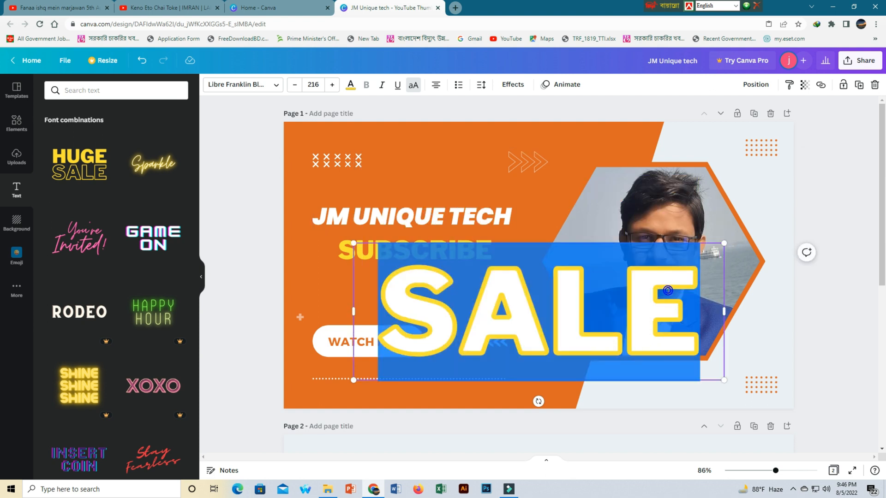
{"action": "key", "text": "BackSpace"}
{"action": "type", "text": "MY"}
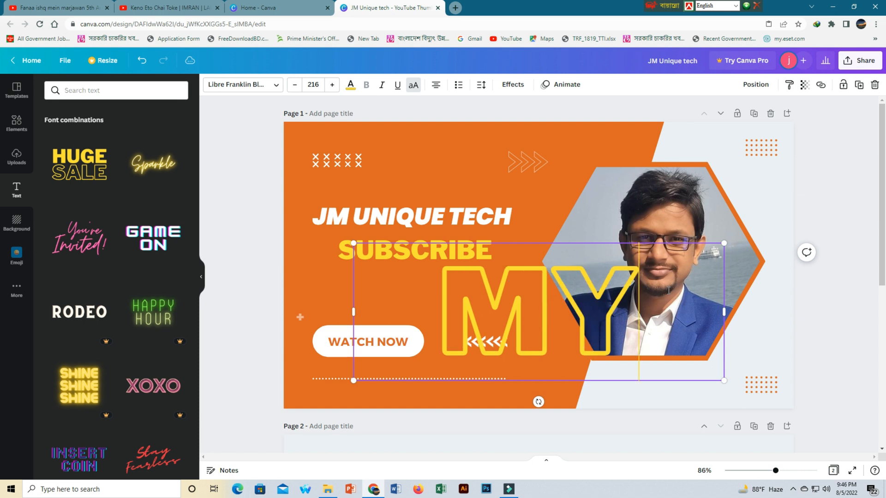
{"action": "type", "text": " CHANNEL"}
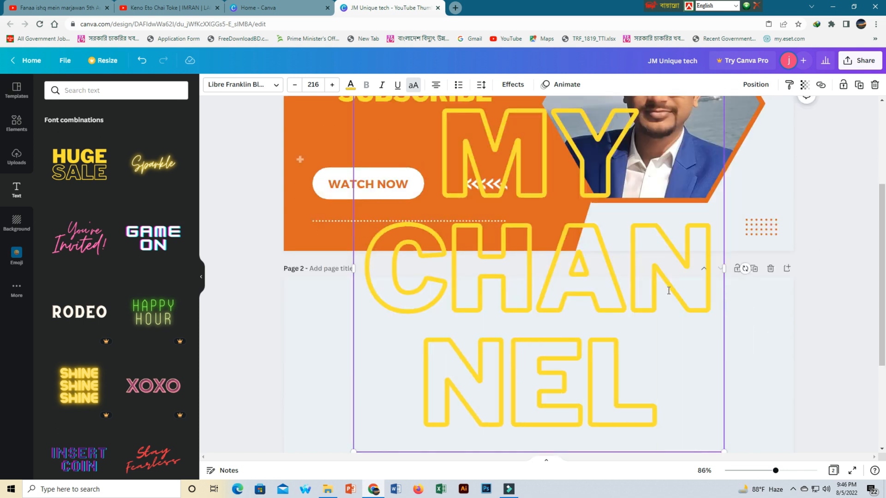
{"action": "scroll", "coordinate": [667, 290], "scroll_direction": "up", "scroll_amount": 4}
{"action": "left_click_drag", "start_coordinate": [354, 243], "coordinate": [563, 410]}
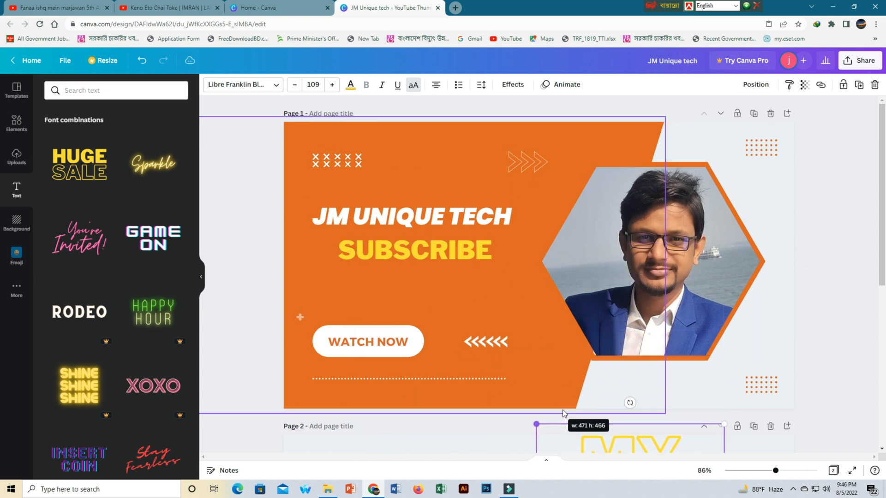
{"action": "left_click", "coordinate": [508, 319]}
{"action": "left_click", "coordinate": [626, 436]}
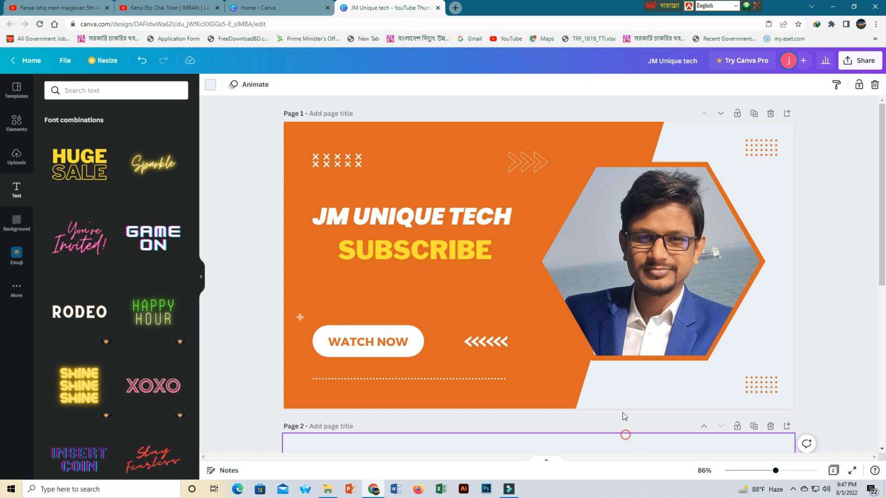
{"action": "scroll", "coordinate": [622, 410], "scroll_direction": "down", "scroll_amount": 7}
{"action": "scroll", "coordinate": [622, 410], "scroll_direction": "up", "scroll_amount": 7}
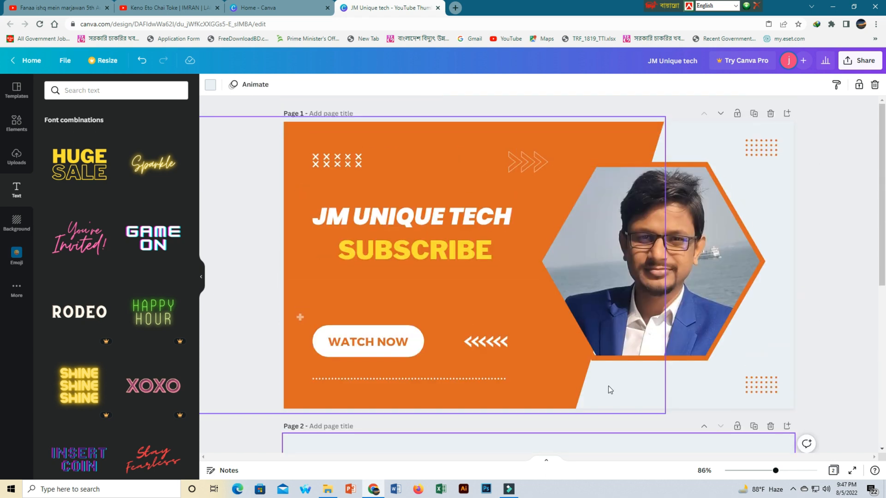
{"action": "key", "text": "ctrl+z"}
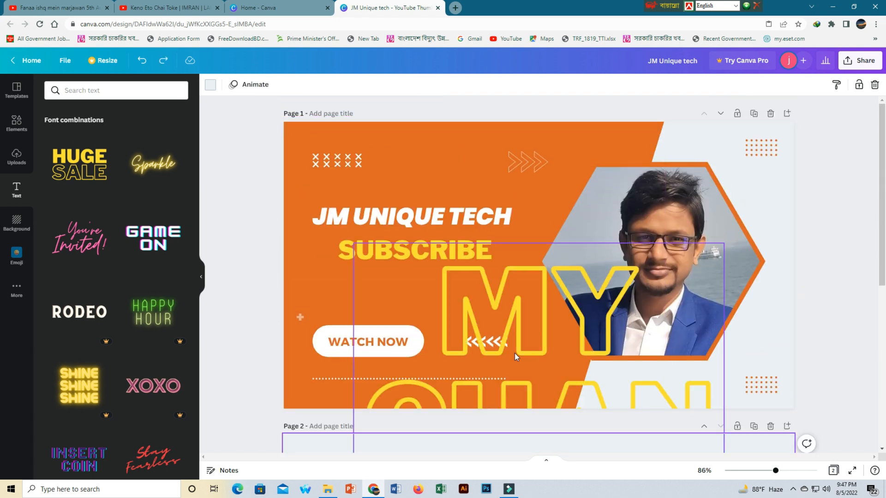
Shrink the MY CHANNEL text and move it over the left part of the design
{"action": "left_click_drag", "start_coordinate": [508, 317], "coordinate": [439, 189]}
{"action": "left_click_drag", "start_coordinate": [290, 123], "coordinate": [445, 276]}
{"action": "left_click_drag", "start_coordinate": [528, 321], "coordinate": [444, 166]}
{"action": "left_click_drag", "start_coordinate": [578, 338], "coordinate": [478, 237]}
{"action": "left_click_drag", "start_coordinate": [417, 174], "coordinate": [439, 268]}
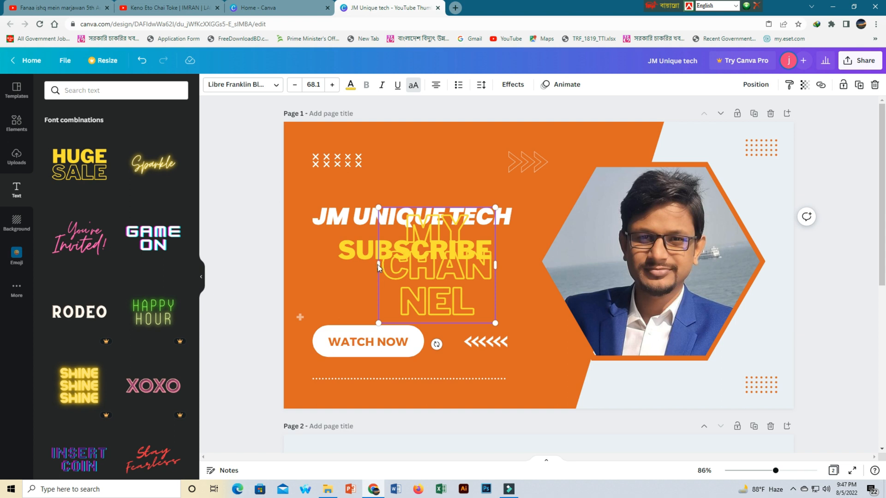
{"action": "left_click_drag", "start_coordinate": [374, 263], "coordinate": [255, 247]}
Scale the MY CHANNEL text down and nudge it just below SUBSCRIBE
{"action": "left_click", "coordinate": [484, 302]}
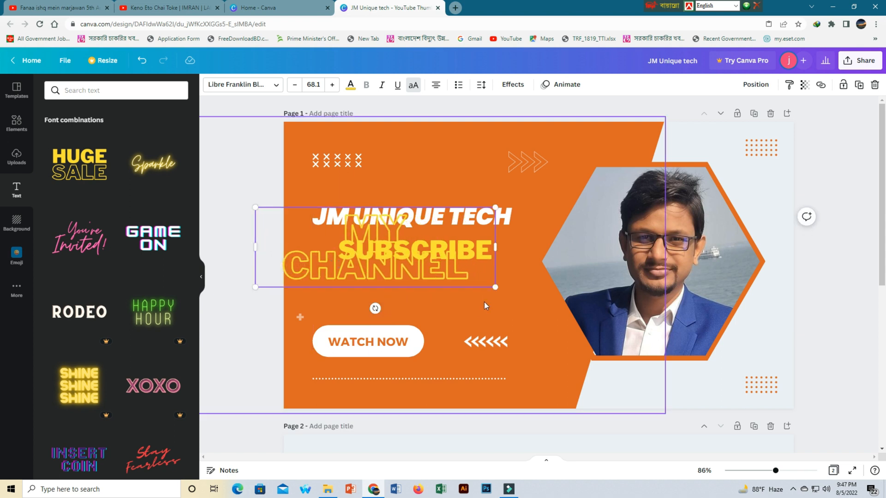
{"action": "left_click_drag", "start_coordinate": [428, 267], "coordinate": [461, 301]}
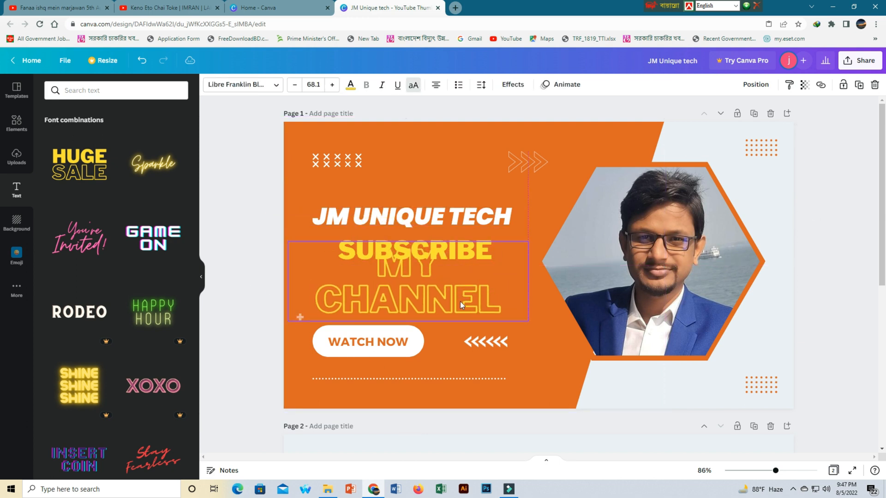
{"action": "left_click_drag", "start_coordinate": [528, 245], "coordinate": [472, 263]}
{"action": "left_click_drag", "start_coordinate": [364, 283], "coordinate": [397, 281]}
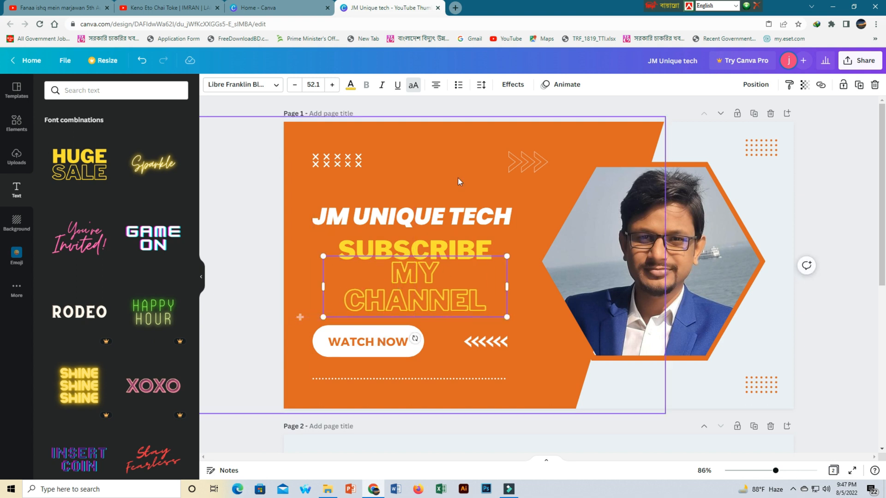
{"action": "left_click", "coordinate": [450, 176]}
{"action": "left_click", "coordinate": [417, 273]}
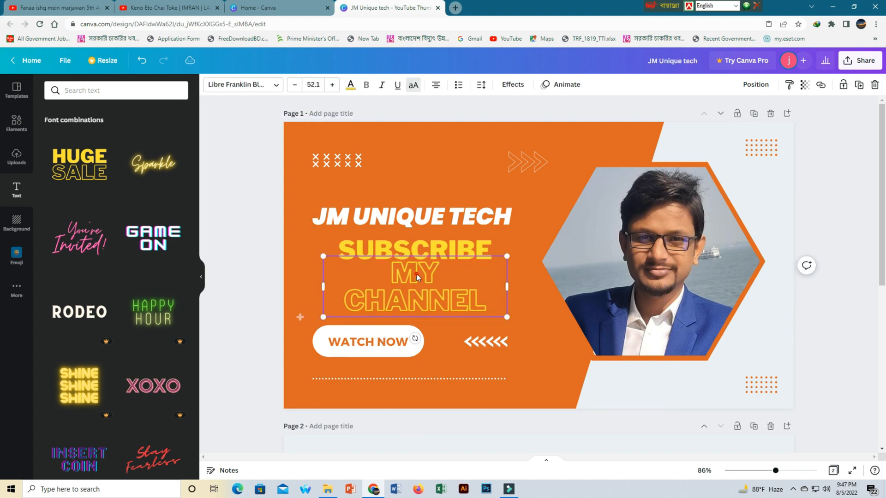
{"action": "key", "text": "Down"}
{"action": "key", "text": "Down"}
{"action": "key", "text": "Down"}
{"action": "key", "text": "Down"}
{"action": "key", "text": "Down"}
{"action": "key", "text": "Down"}
{"action": "key", "text": "Down"}
{"action": "key", "text": "Down"}
{"action": "key", "text": "Down"}
{"action": "key", "text": "Down"}
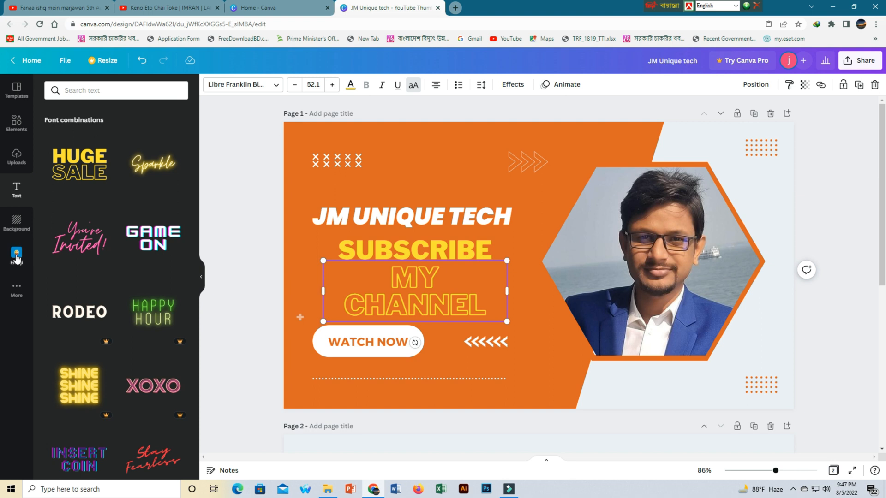
Open the More apps panel
{"action": "left_click", "coordinate": [15, 287]}
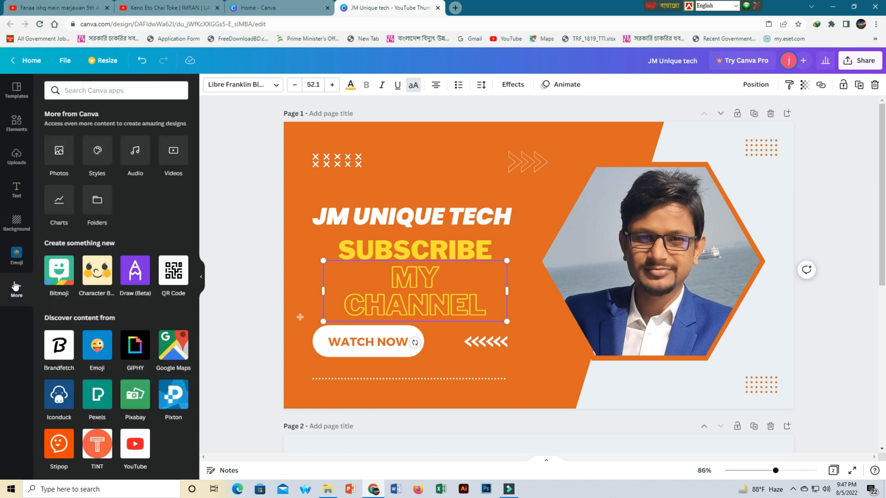